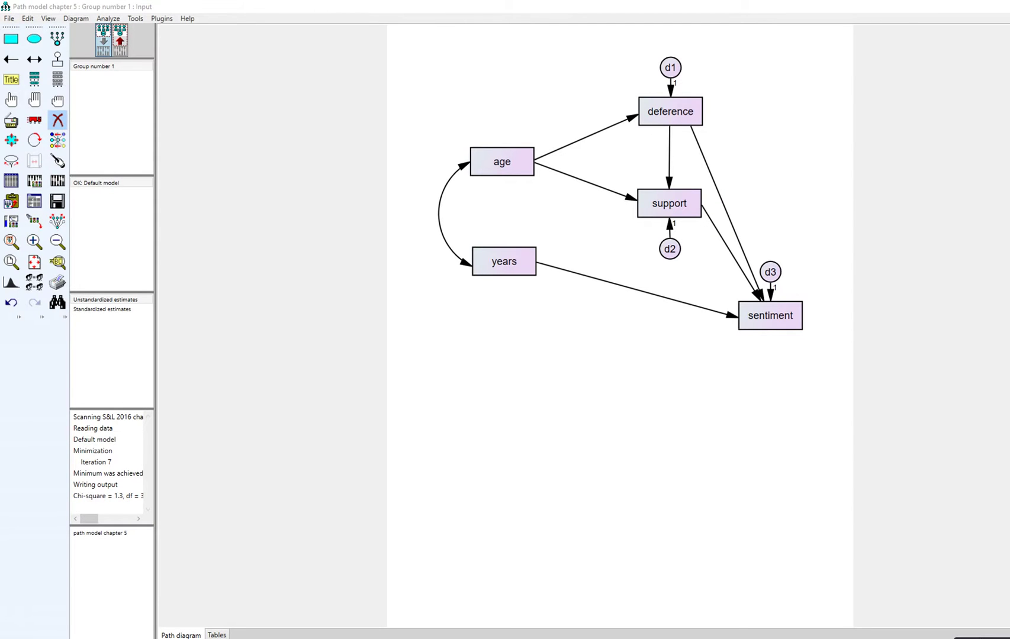
# Step: Switch to the PDF and read the path model example text and the Figure 5.4 union sentiment diagram
pyautogui.hotkey('alt', 'Tab')
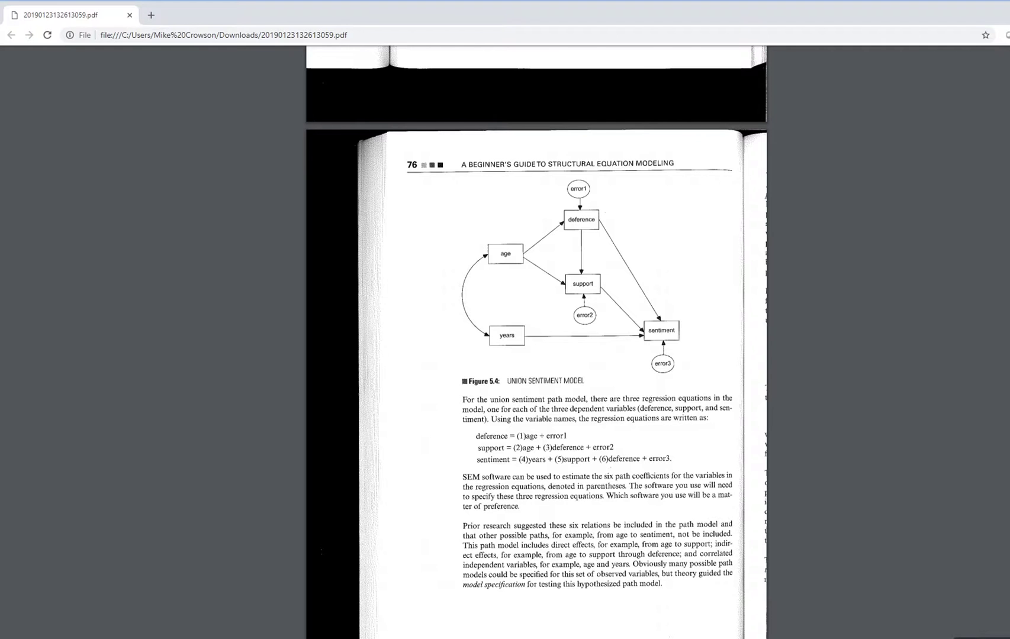
pyautogui.scroll(7, 536, 342)
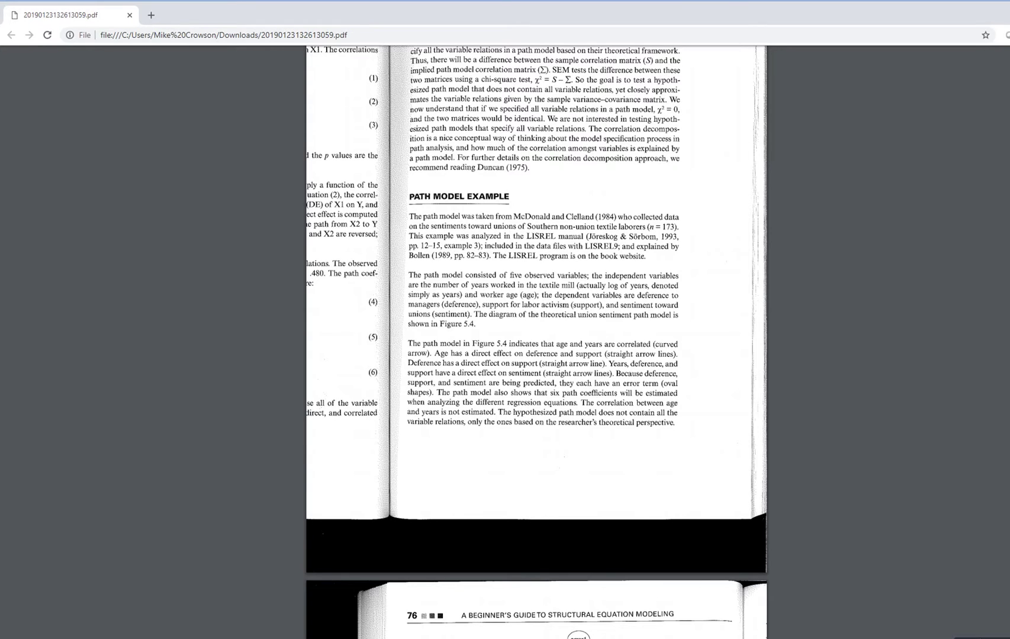
pyautogui.scroll(-8, 536, 342)
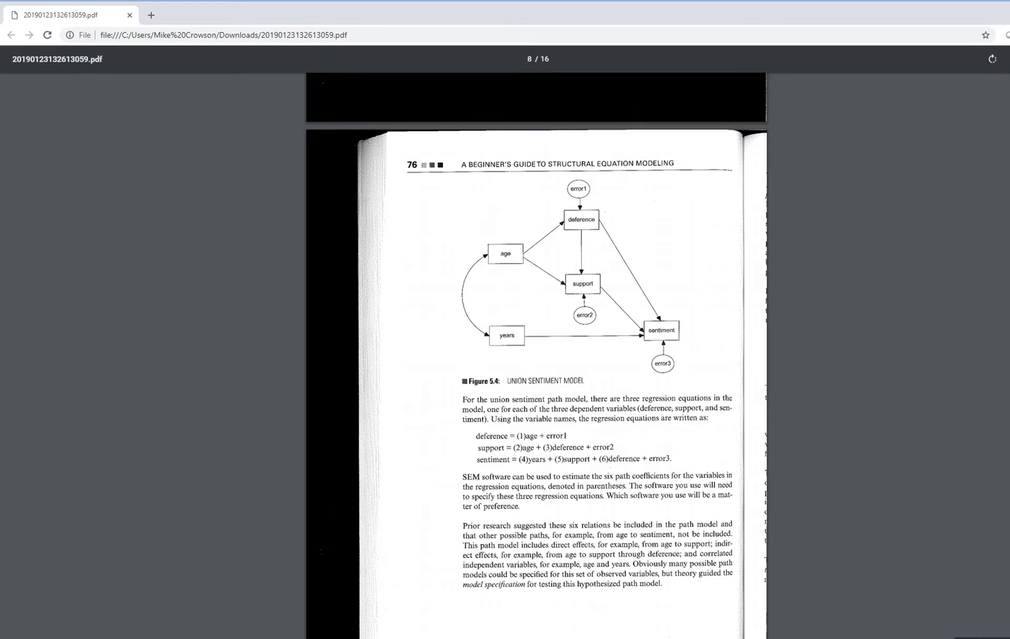
# Step: Switch to the chapter 5 covariance matrix dataset in SPSS and widen the ROWTYPE_ column to fit its full header
pyautogui.hotkey('alt', 'Tab')
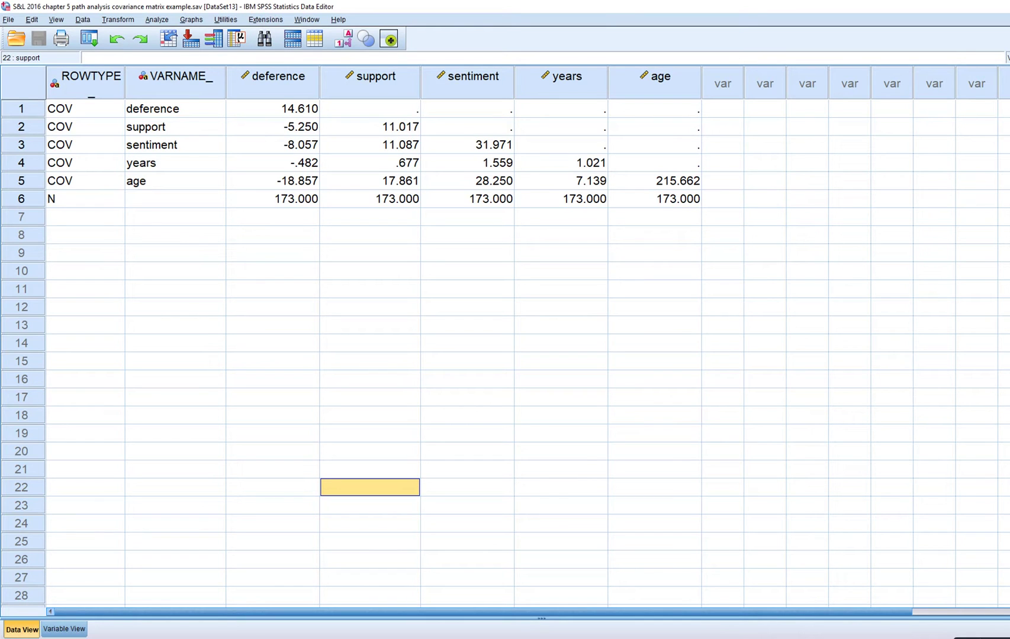
pyautogui.click(89, 83)
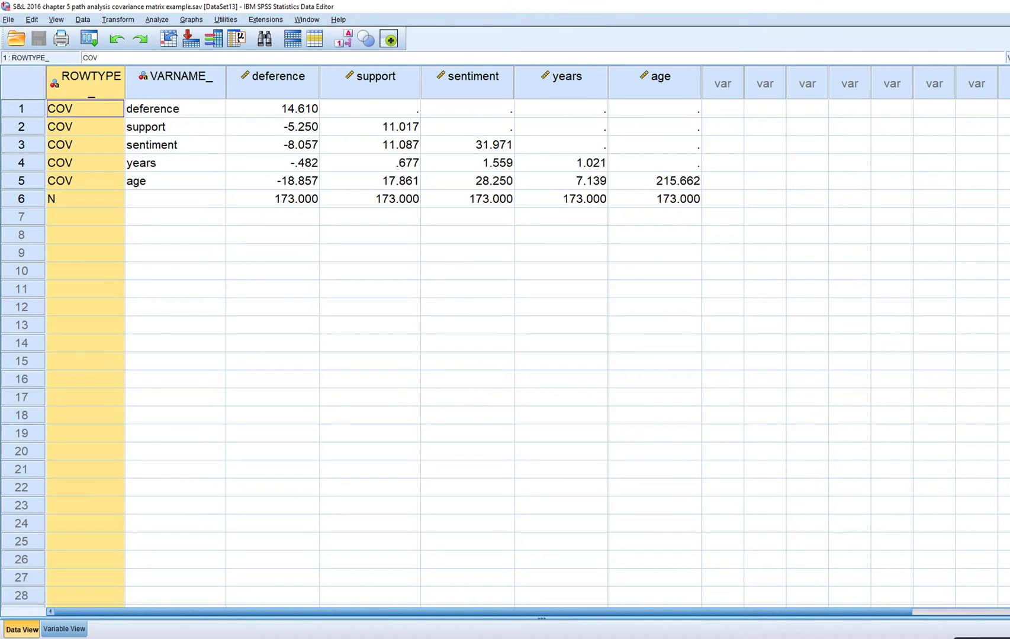
pyautogui.moveTo(124, 83); pyautogui.dragTo(139, 83)
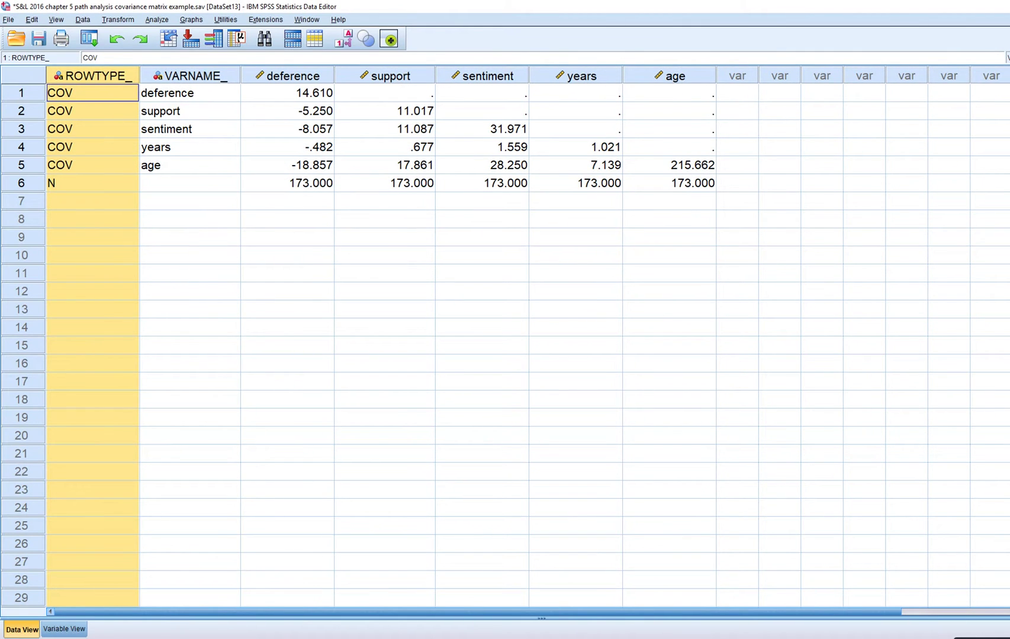
pyautogui.click(190, 76)
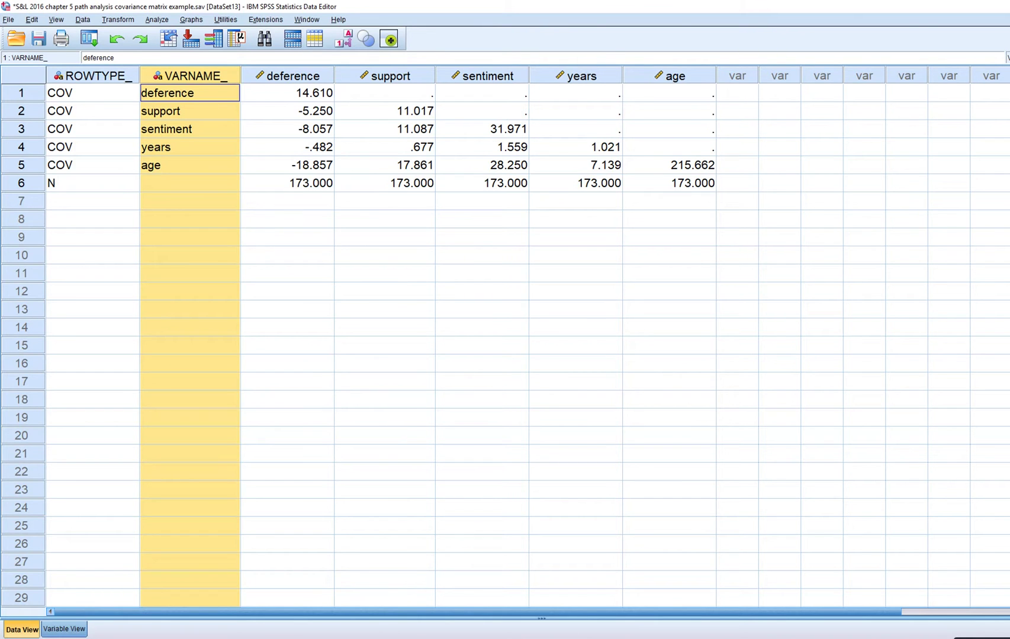
# Step: Examine the variable definitions, checking the types of ROWTYPE_ and VARNAME_ and the five variables from deference to age
pyautogui.click(63, 629)
pyautogui.scroll(1, 463, 339)
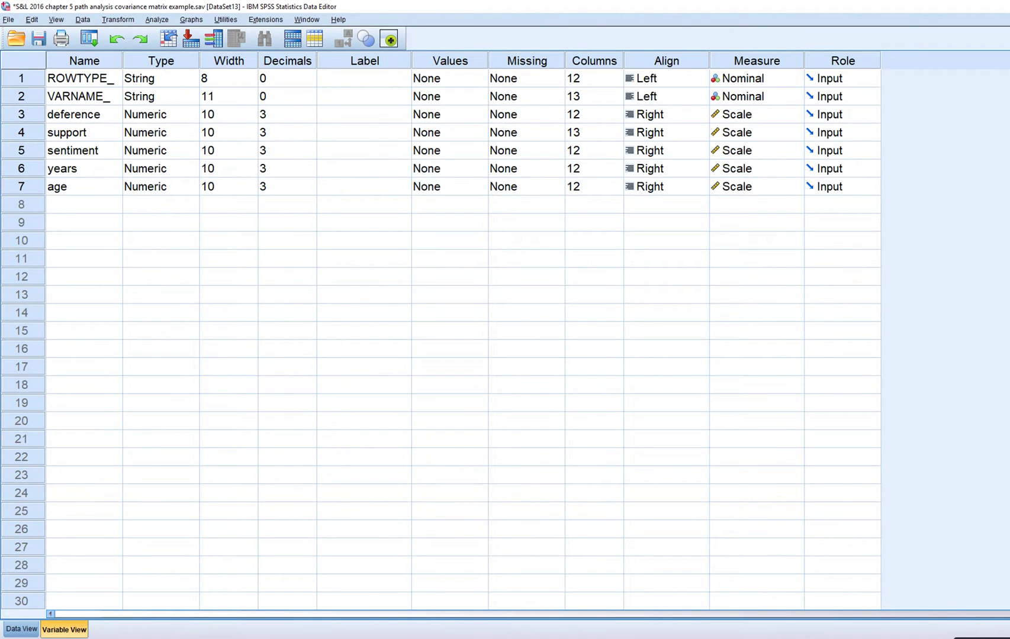
pyautogui.click(84, 78)
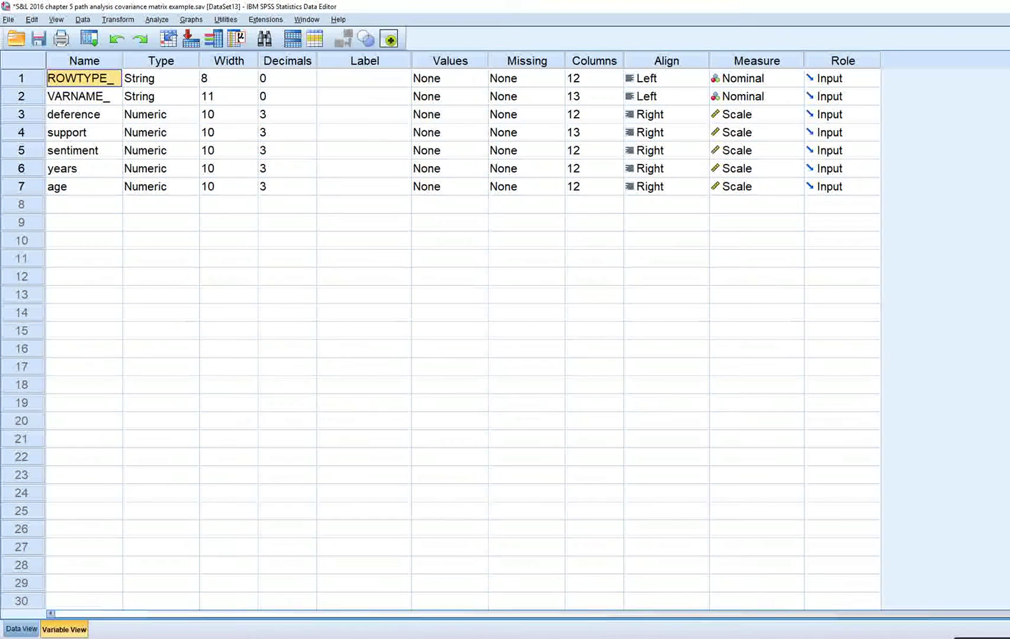
pyautogui.click(161, 78)
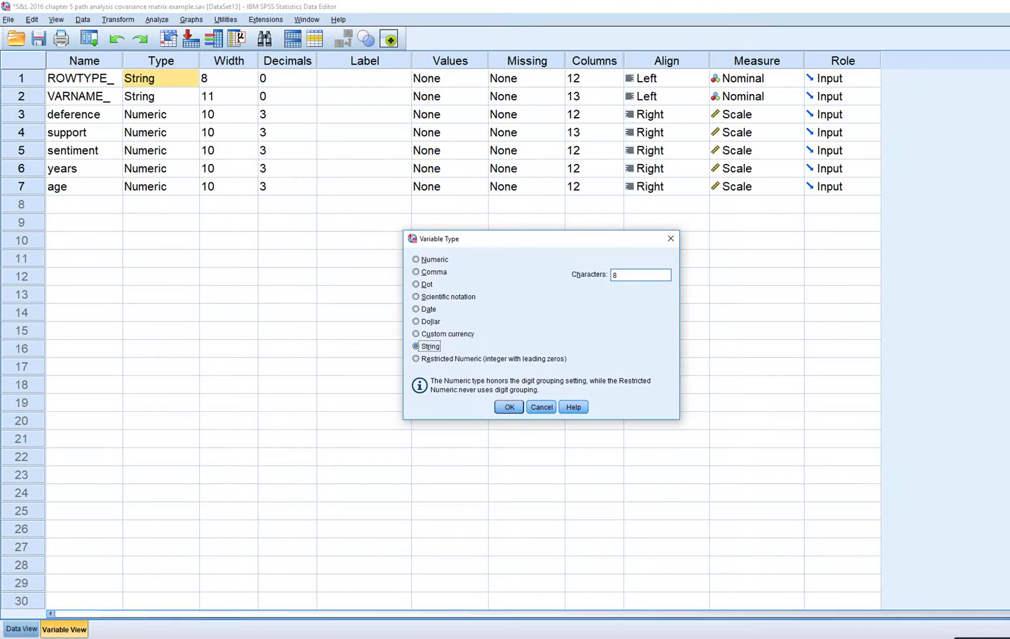
pyautogui.click(670, 238)
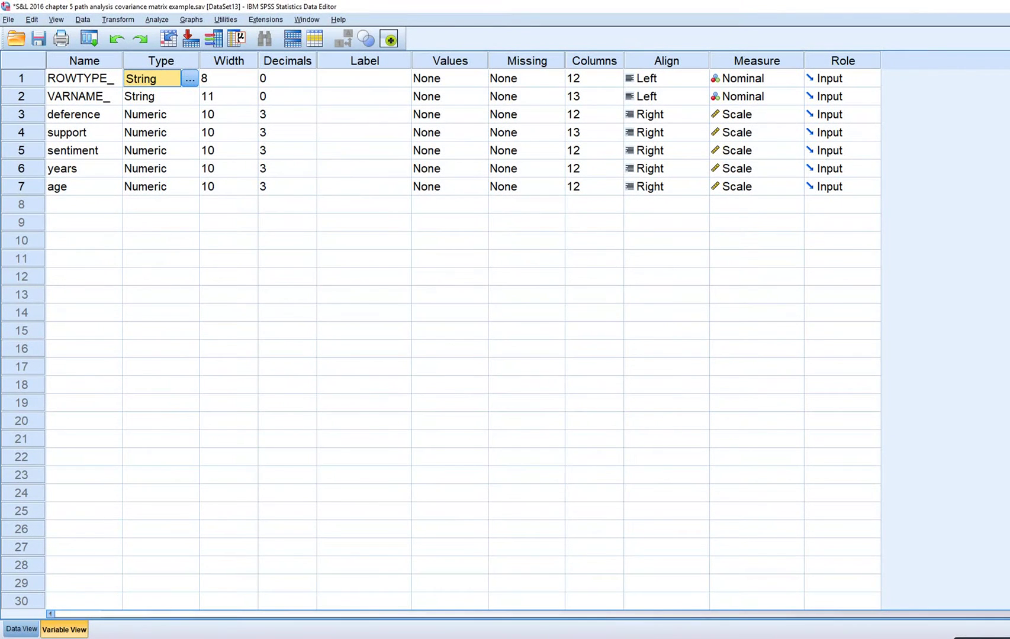
pyautogui.click(160, 96)
pyautogui.click(190, 96)
pyautogui.click(671, 237)
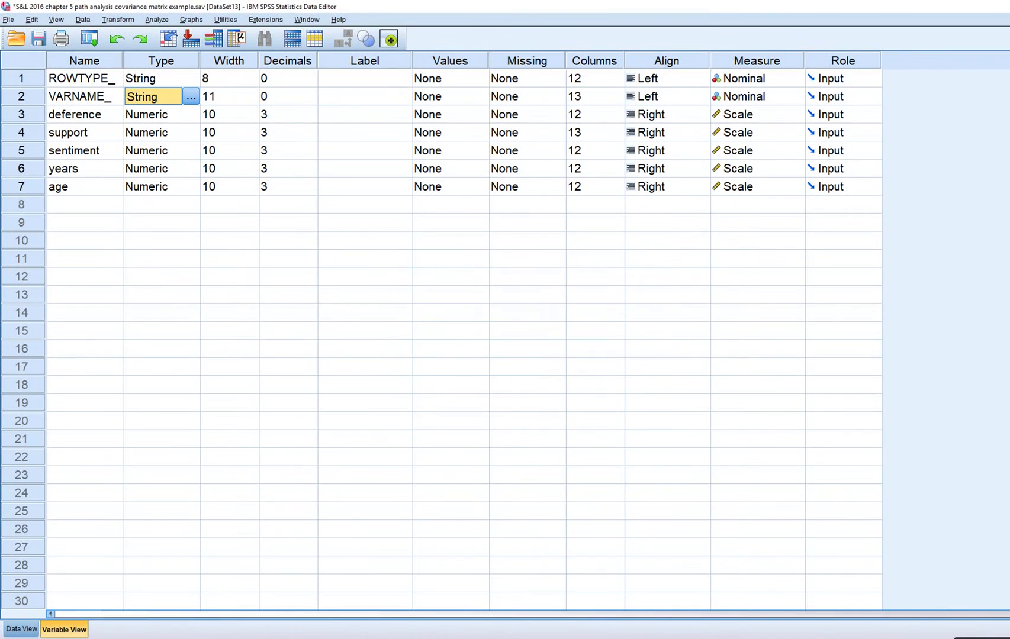
pyautogui.moveTo(83, 114); pyautogui.dragTo(83, 186)
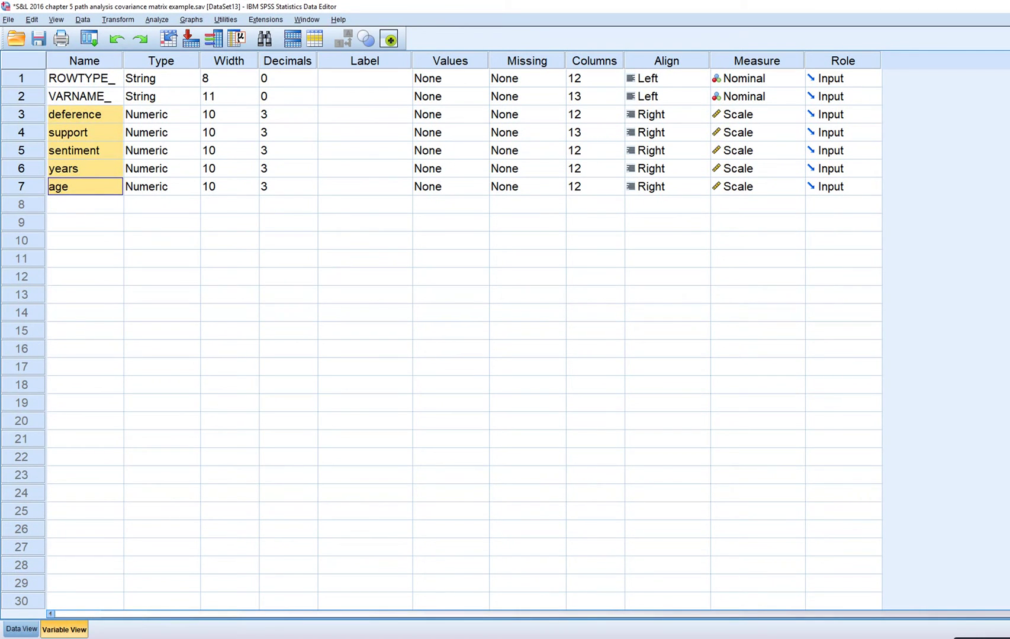
# Step: Return to the data values and review the deference to age columns and the COV and N entries under ROWTYPE_
pyautogui.click(21, 630)
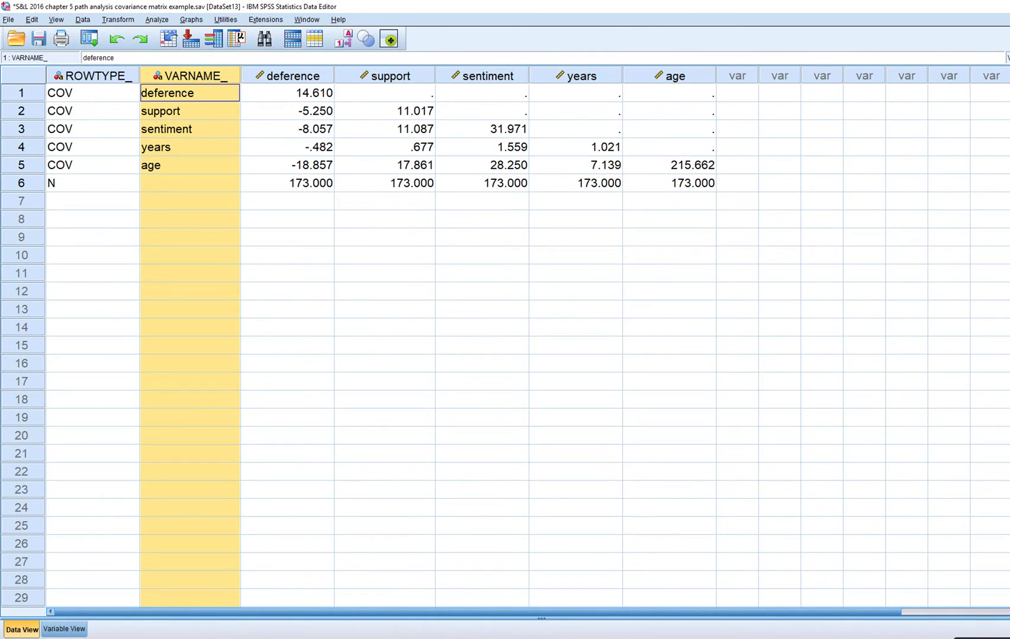
pyautogui.moveTo(293, 75); pyautogui.dragTo(668, 76)
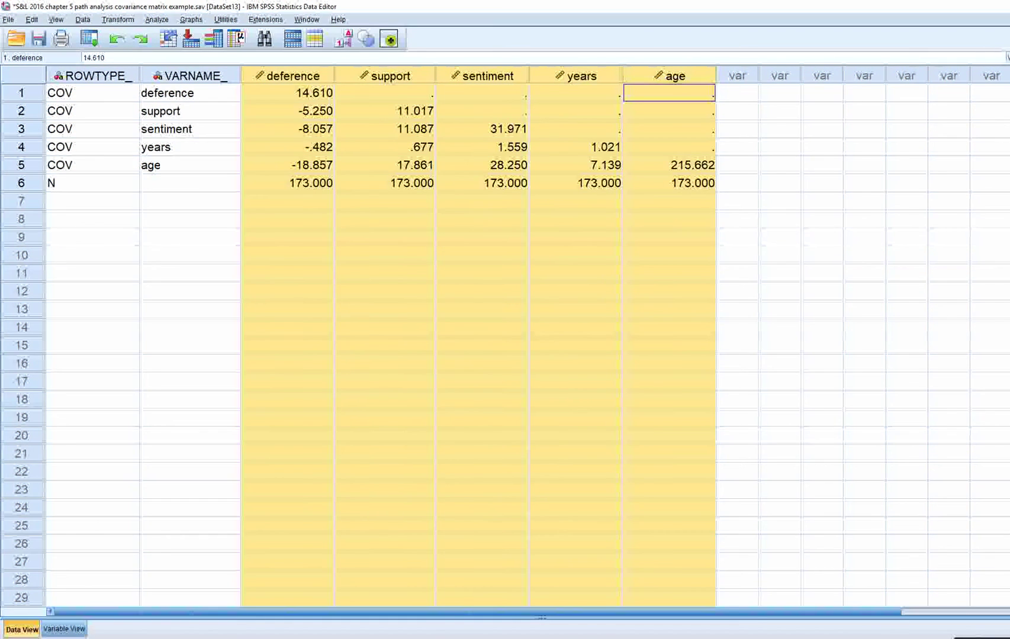
pyautogui.click(91, 93)
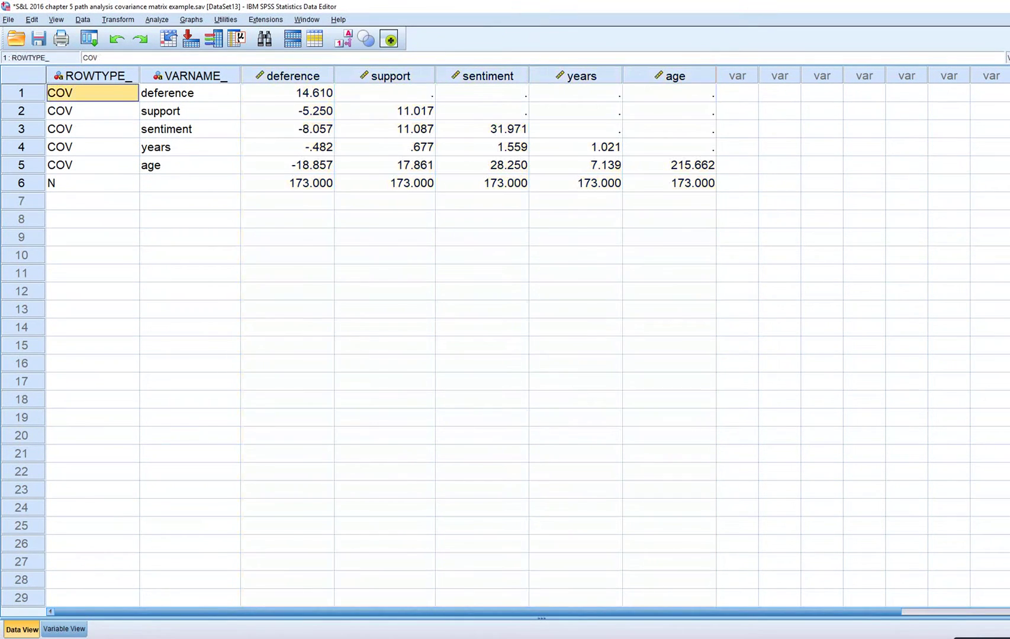
pyautogui.press('Down')
pyautogui.press('Up')
pyautogui.hotkey('shift', 'Down')
pyautogui.hotkey('shift', 'Down')
pyautogui.hotkey('shift', 'Down')
pyautogui.hotkey('shift', 'Down')
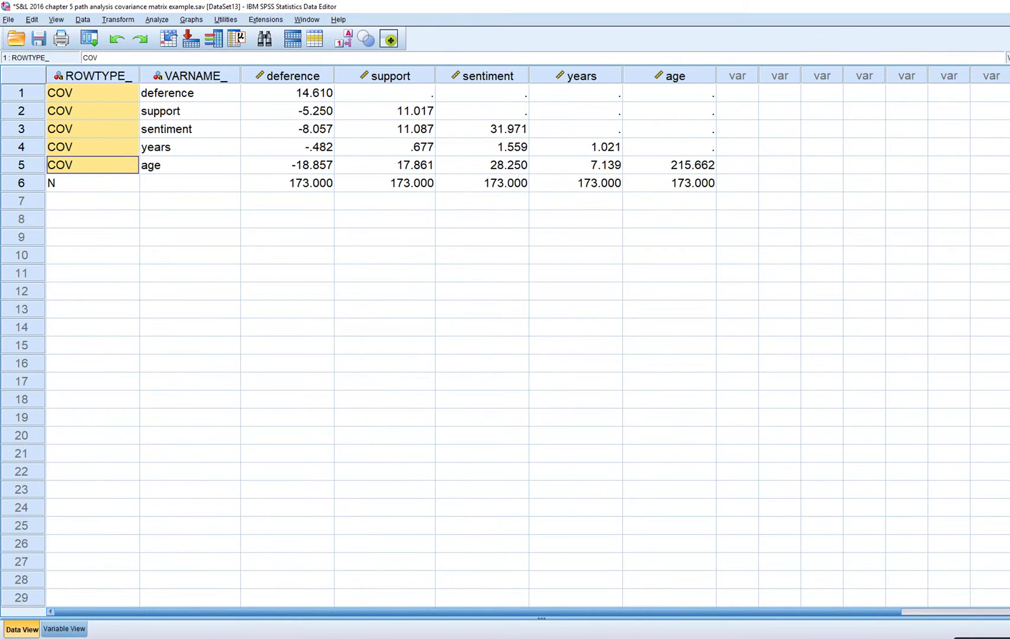
pyautogui.click(91, 183)
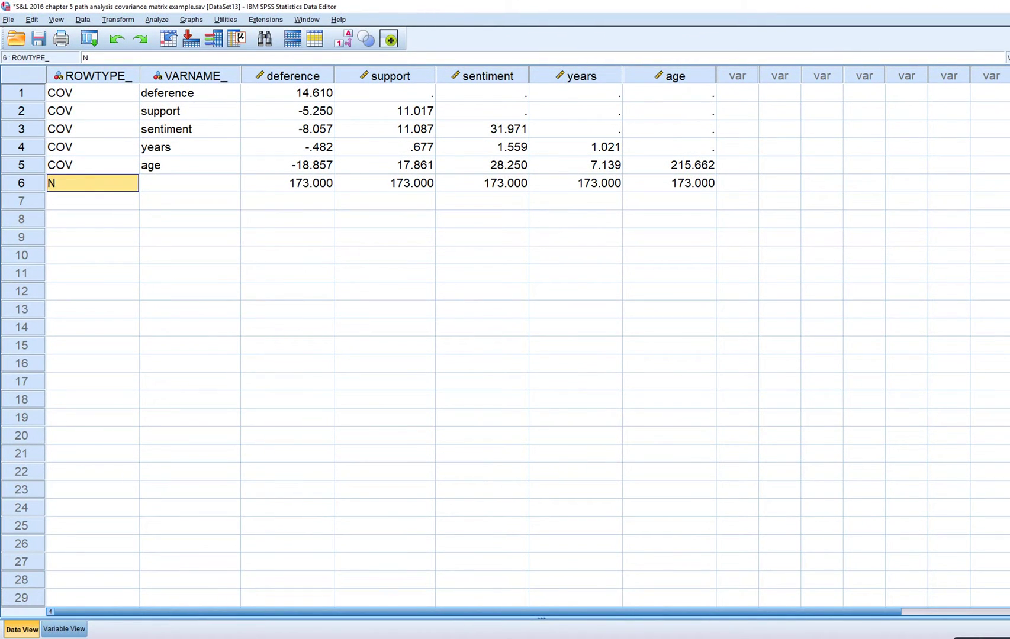
# Step: Examine the variable names listed under VARNAME_ and the matrix values in rows 1 to 5 of the deference column
pyautogui.click(189, 93)
pyautogui.click(189, 76)
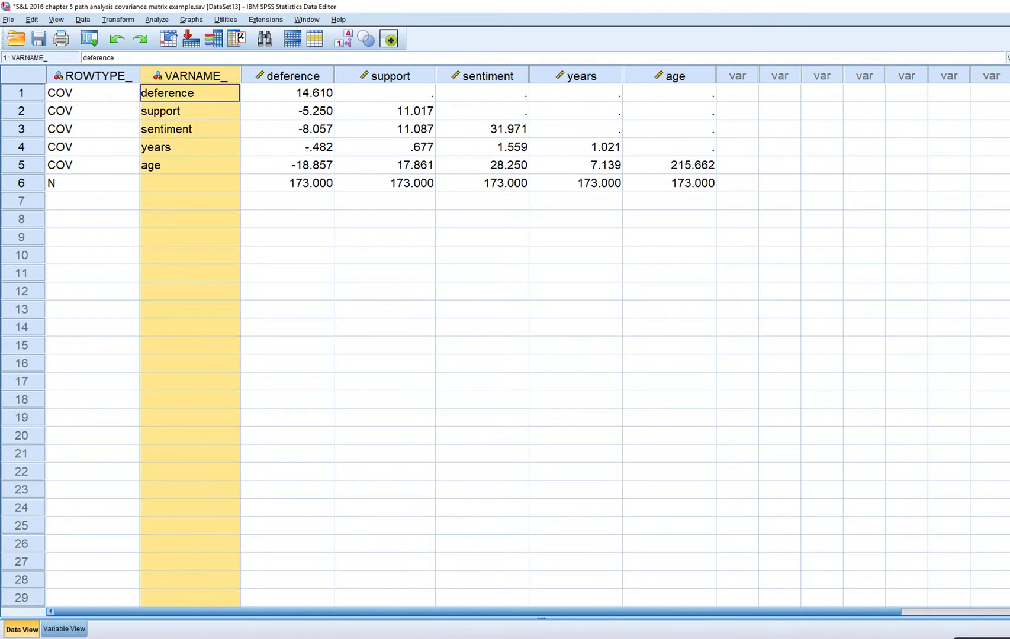
pyautogui.click(189, 93)
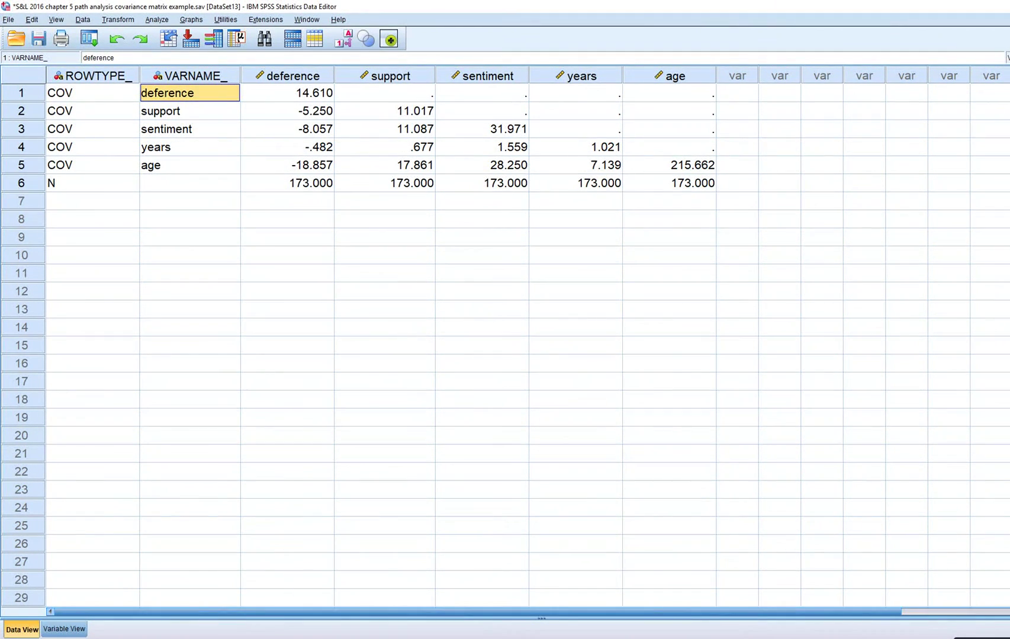
pyautogui.press('Right')
pyautogui.hotkey('shift', 'Down')
pyautogui.hotkey('shift', 'Down')
pyautogui.hotkey('shift', 'Down')
pyautogui.hotkey('shift', 'Down')
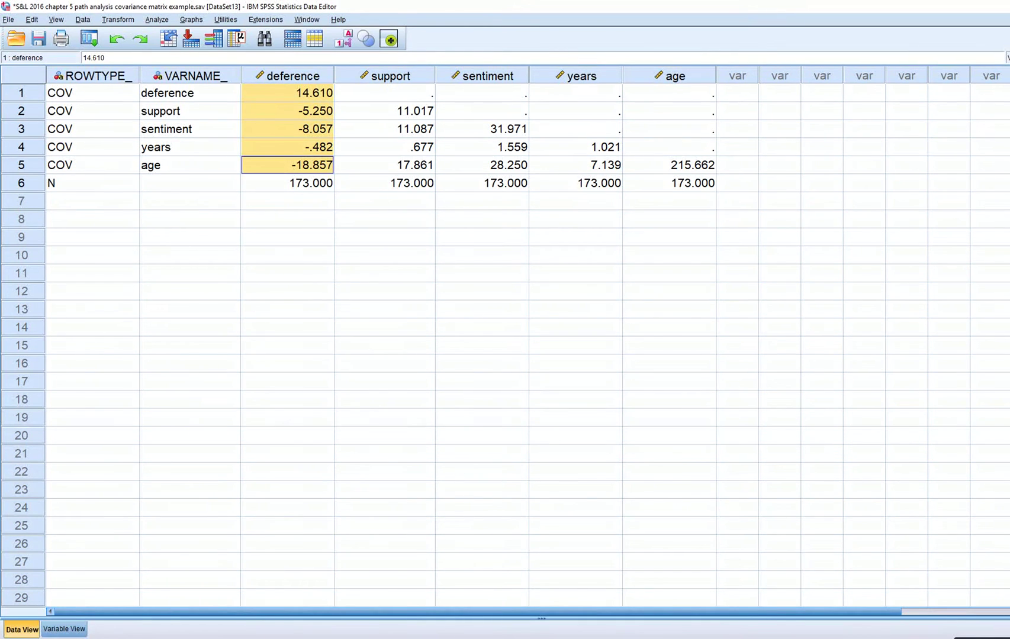
# Step: Review the variances along the matrix diagonal, from deference through age
pyautogui.click(287, 93)
pyautogui.click(385, 111)
pyautogui.click(482, 129)
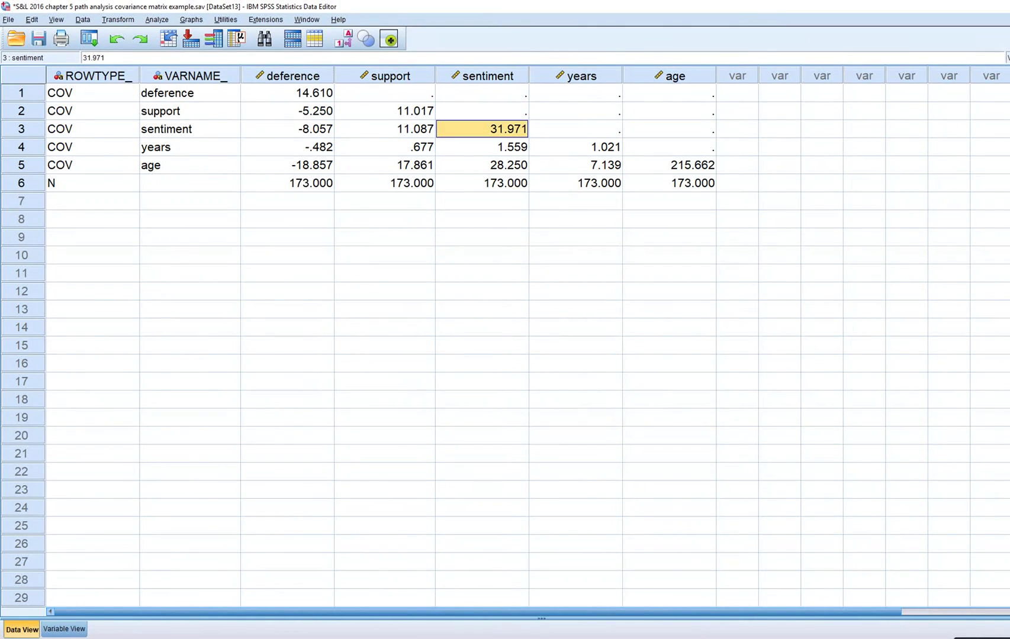
pyautogui.click(575, 146)
pyautogui.click(669, 165)
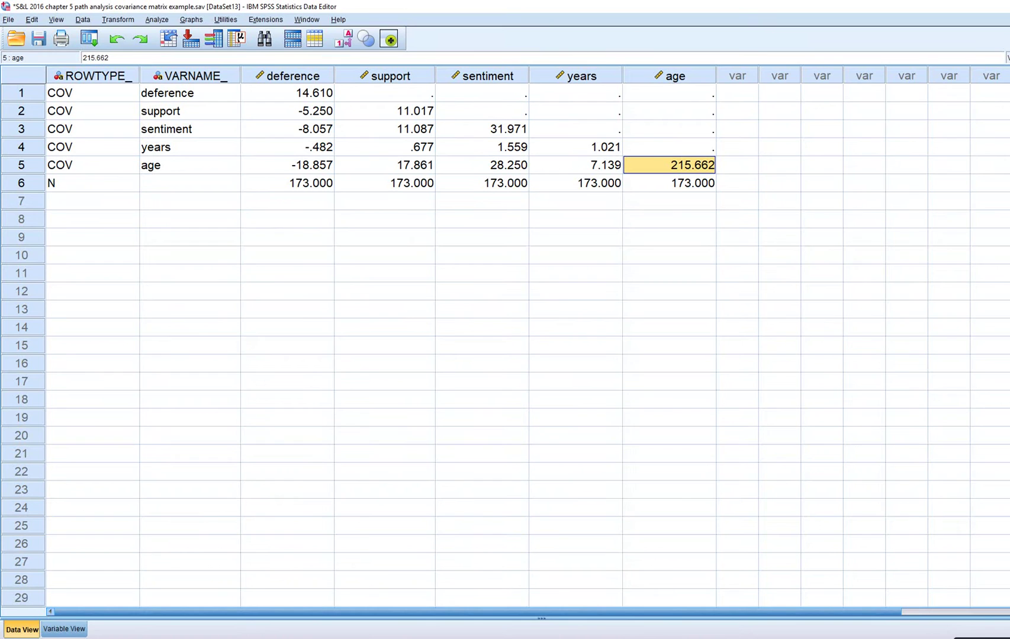
# Step: Review the covariances below the matrix diagonal column by column, ending with the sample size row N
pyautogui.moveTo(287, 110); pyautogui.dragTo(287, 165)
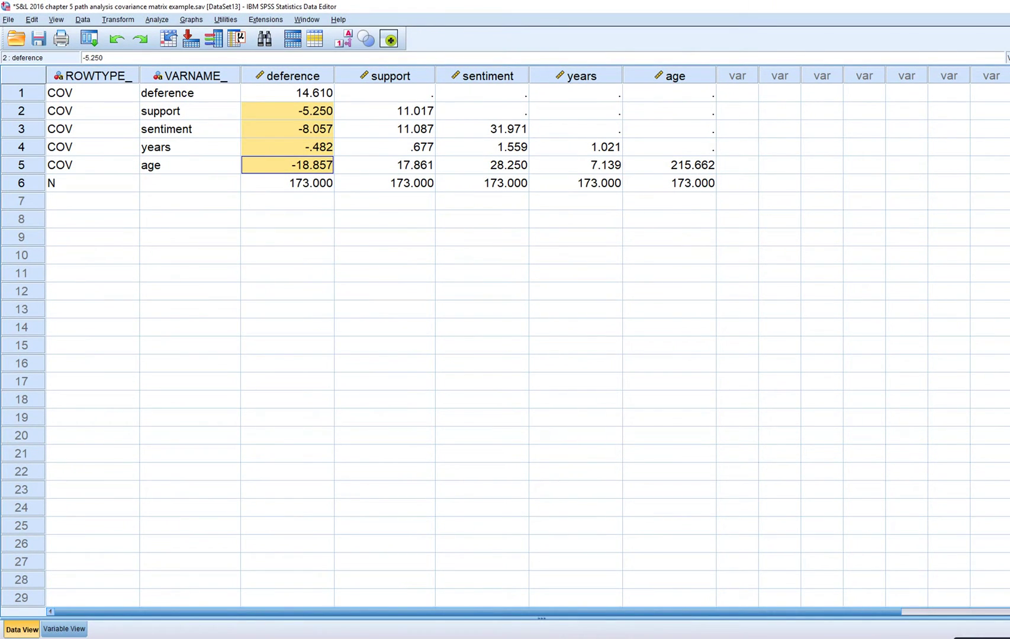
pyautogui.moveTo(384, 129); pyautogui.dragTo(385, 166)
pyautogui.moveTo(482, 147); pyautogui.dragTo(481, 165)
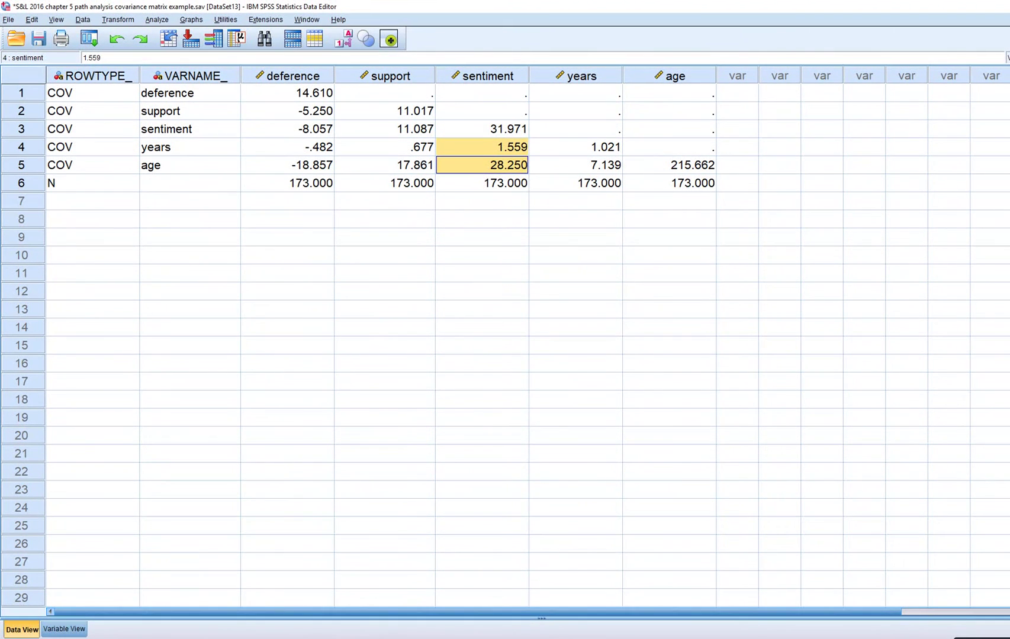
pyautogui.click(575, 165)
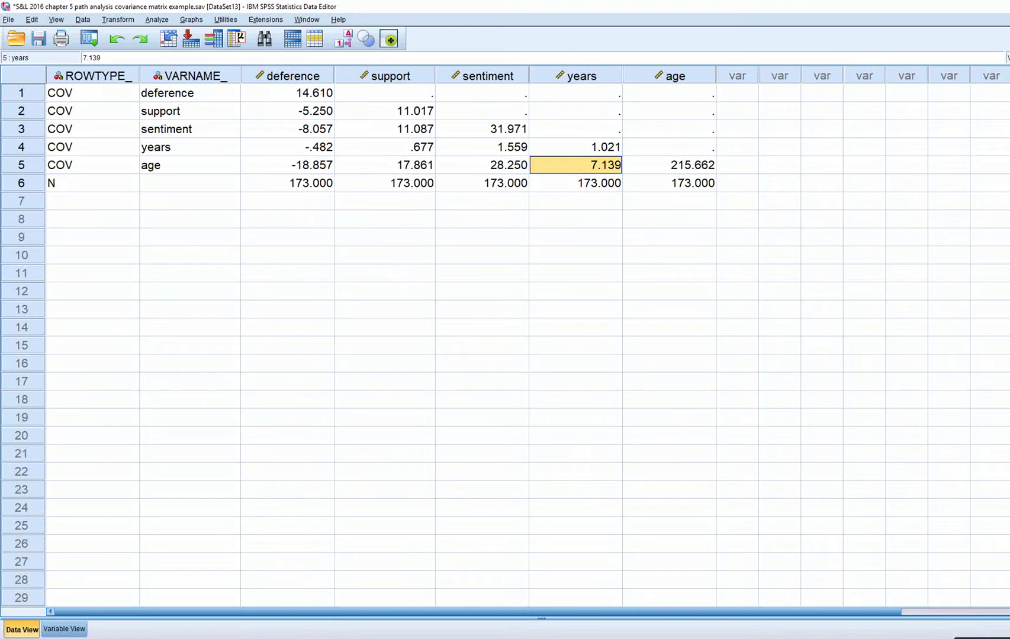
pyautogui.click(21, 183)
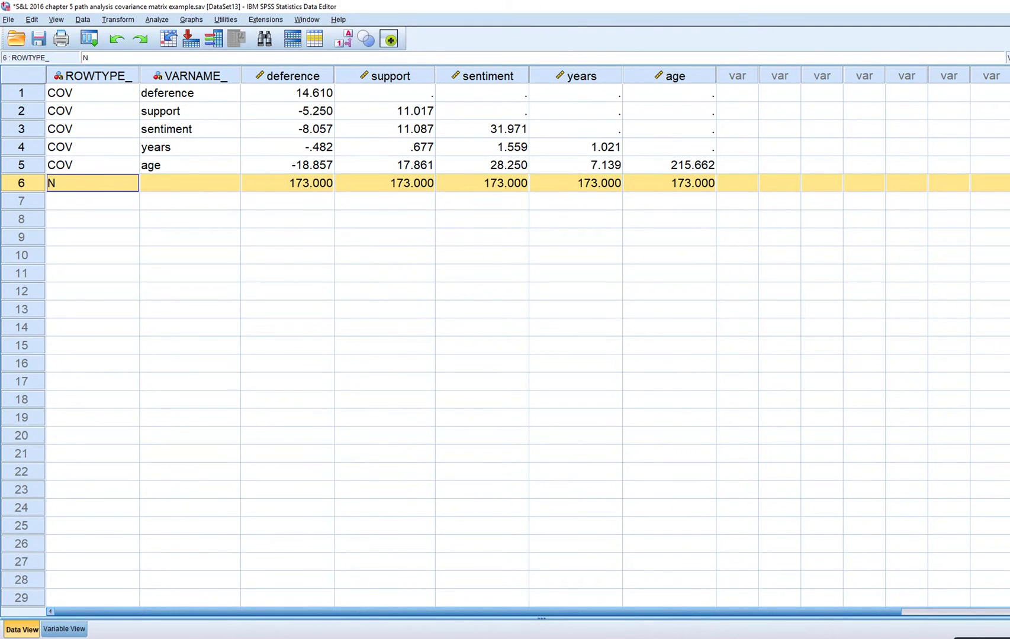
# Step: Switch to Amos Graphics and start a new project without saving the changes to the chapter 5 path model
pyautogui.click(384, 237)
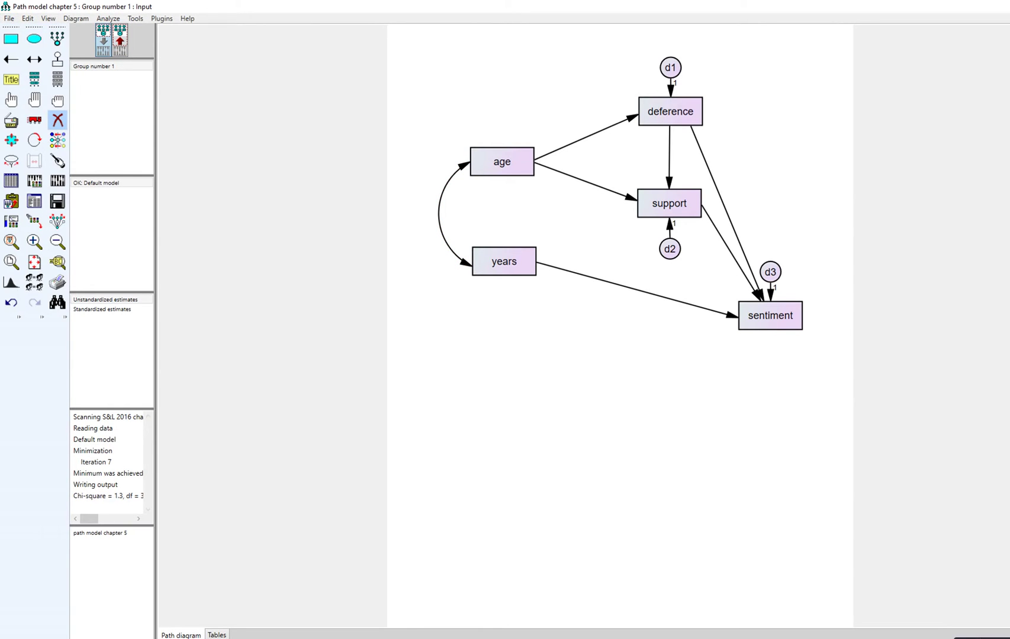
pyautogui.click(9, 18)
pyautogui.click(28, 31)
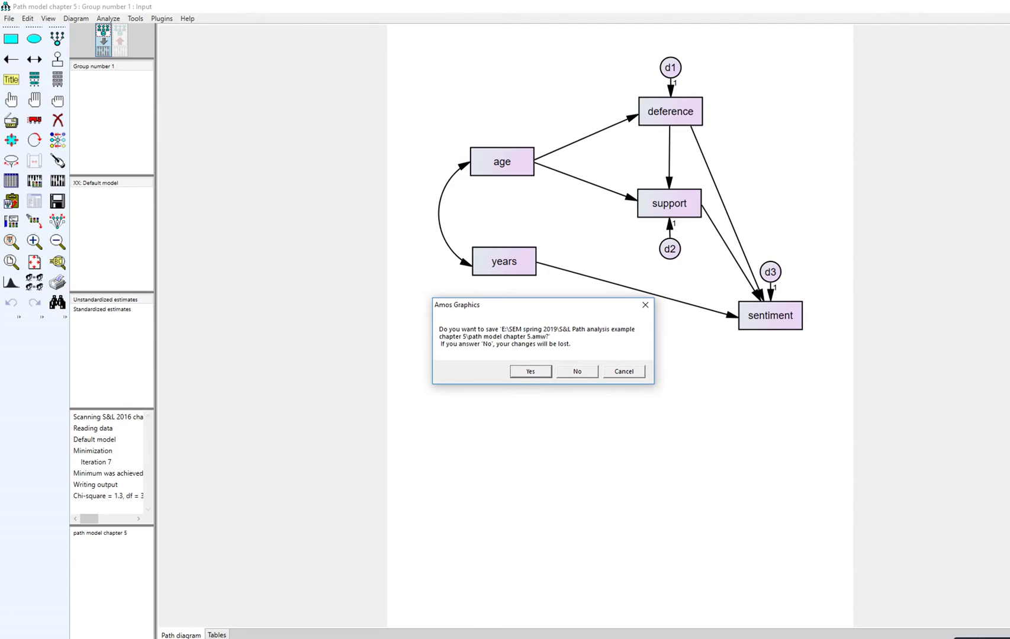
pyautogui.press('Tab')
pyautogui.press('Return')
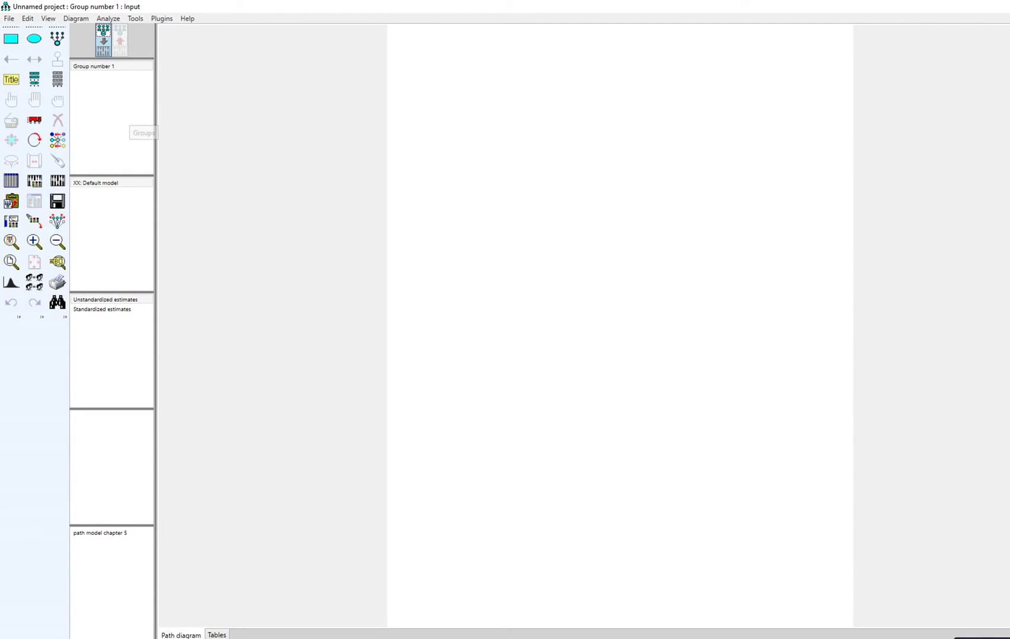
# Step: Set the page's paper size to Landscape - Legal in the interface properties and apply it
pyautogui.click(48, 19)
pyautogui.click(82, 32)
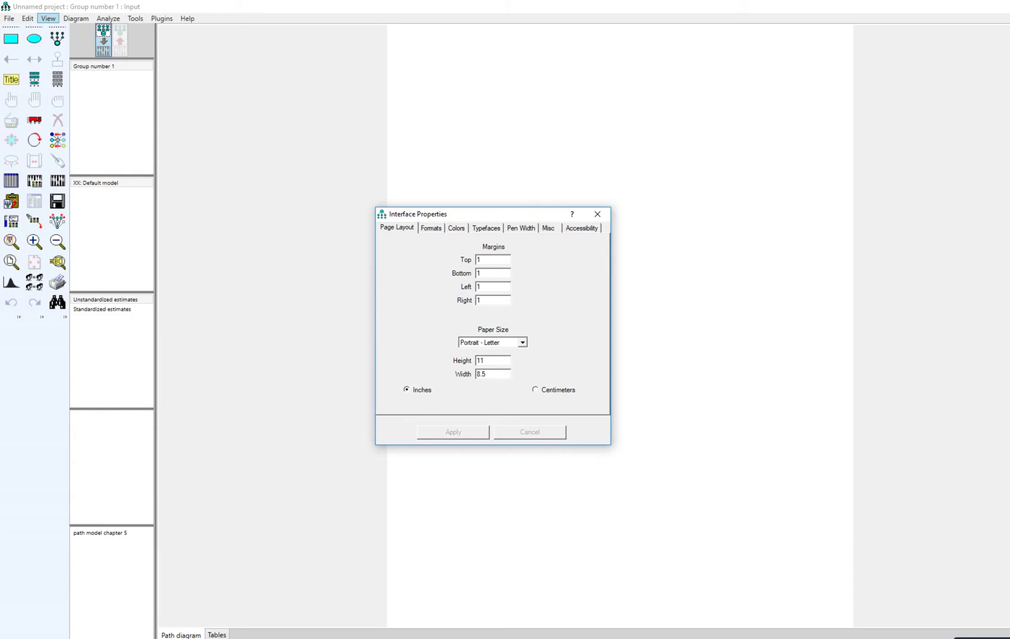
pyautogui.click(48, 18)
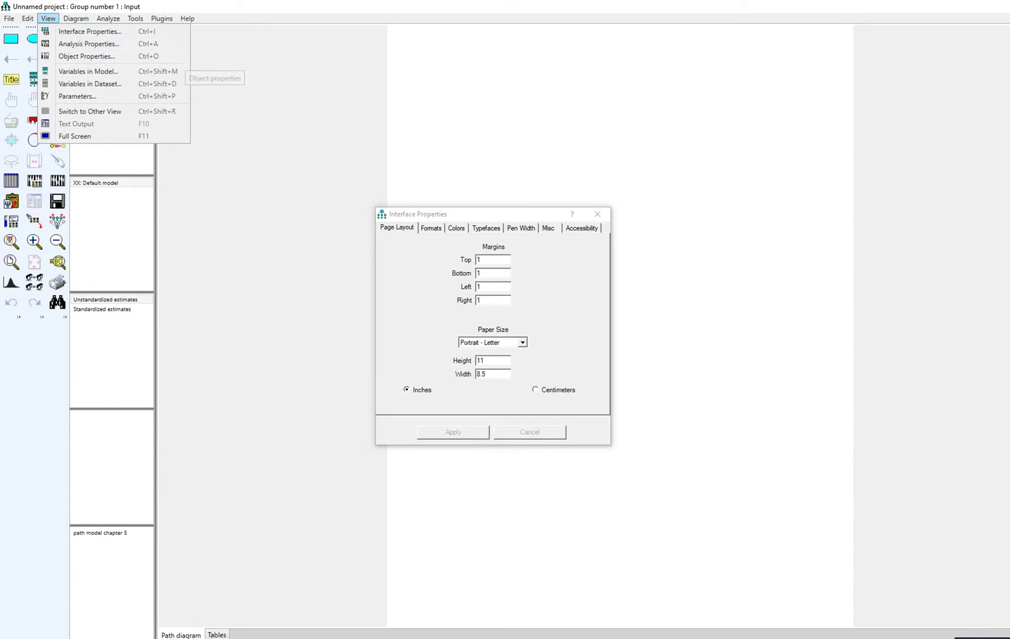
pyautogui.press('Escape')
pyautogui.click(521, 342)
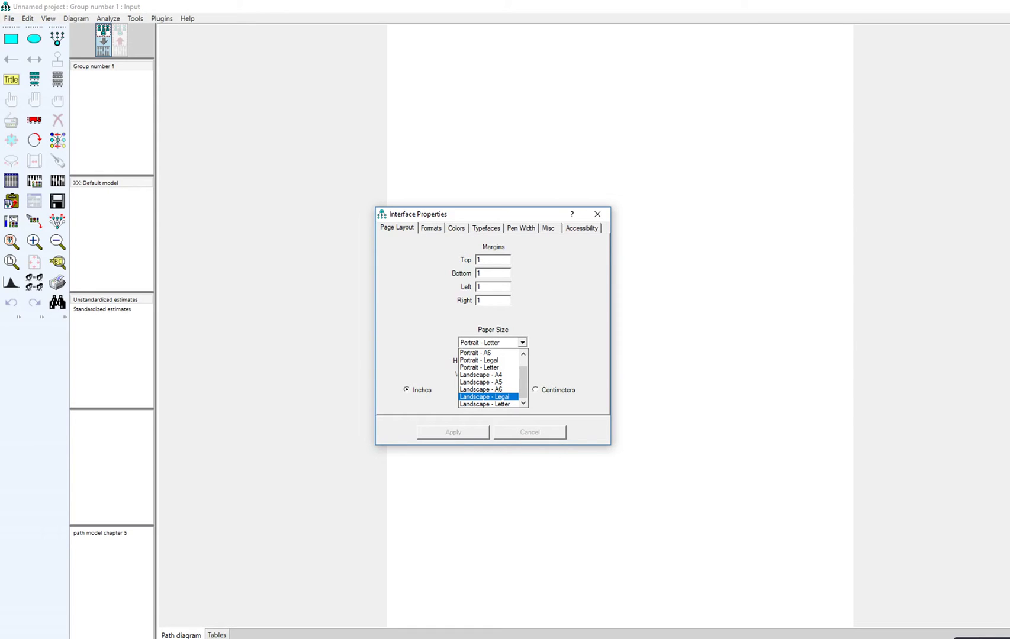
pyautogui.press('Return')
pyautogui.press('Return')
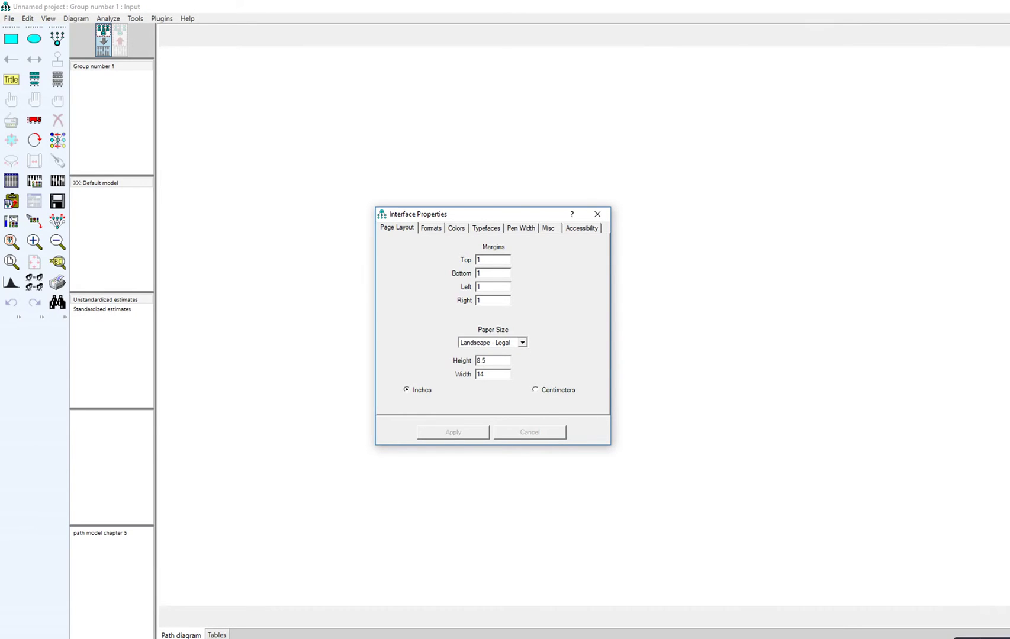
pyautogui.click(598, 214)
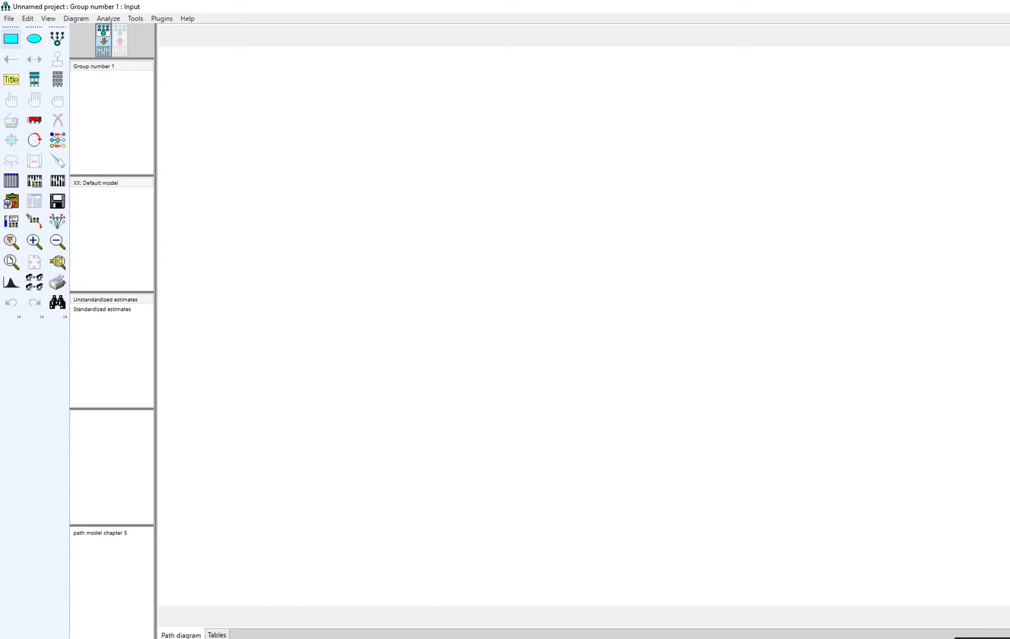
# Step: Draw an observed variable rectangle in the diagram's upper left and duplicate it into two predictors on the left and three outcomes on the right
pyautogui.click(11, 39)
pyautogui.moveTo(307, 147); pyautogui.dragTo(377, 186)
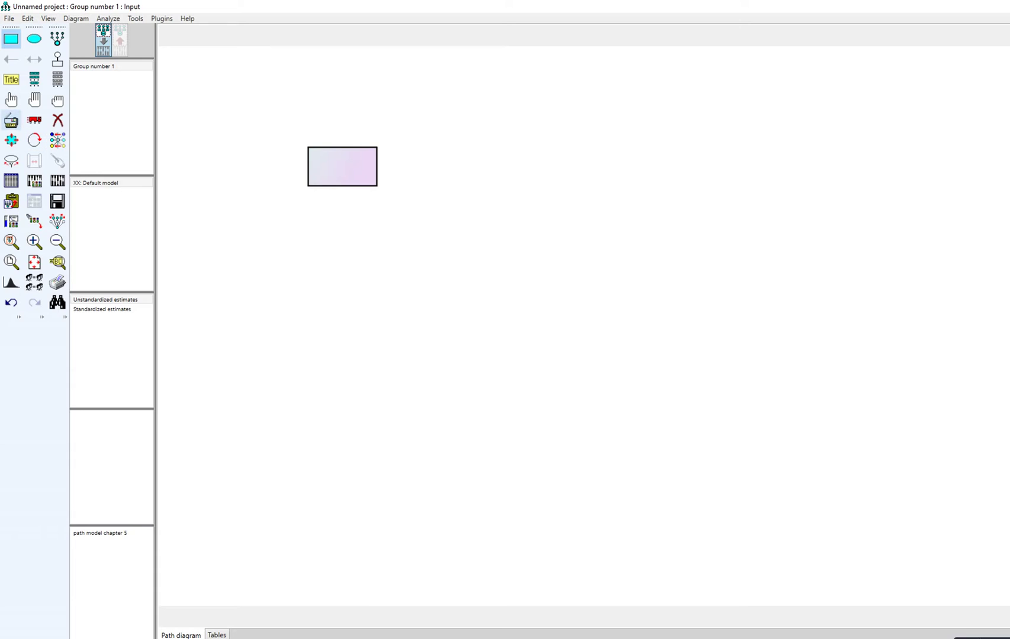
pyautogui.click(12, 120)
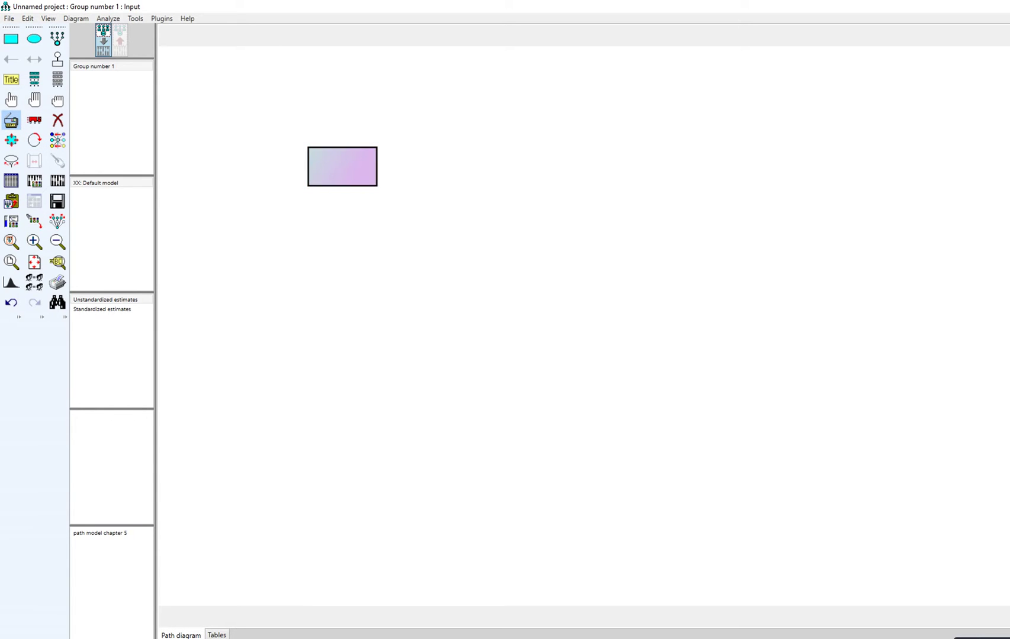
pyautogui.moveTo(342, 167); pyautogui.dragTo(833, 379)
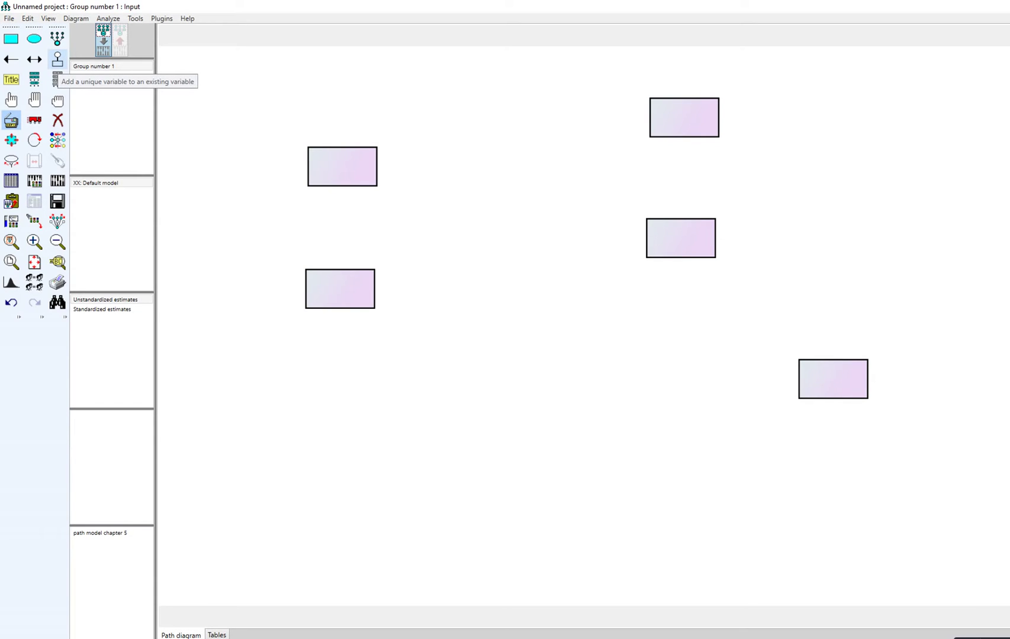
# Step: Add a unique error variable to the top-right rectangle and rotate it around to the rectangle's right side
pyautogui.click(57, 60)
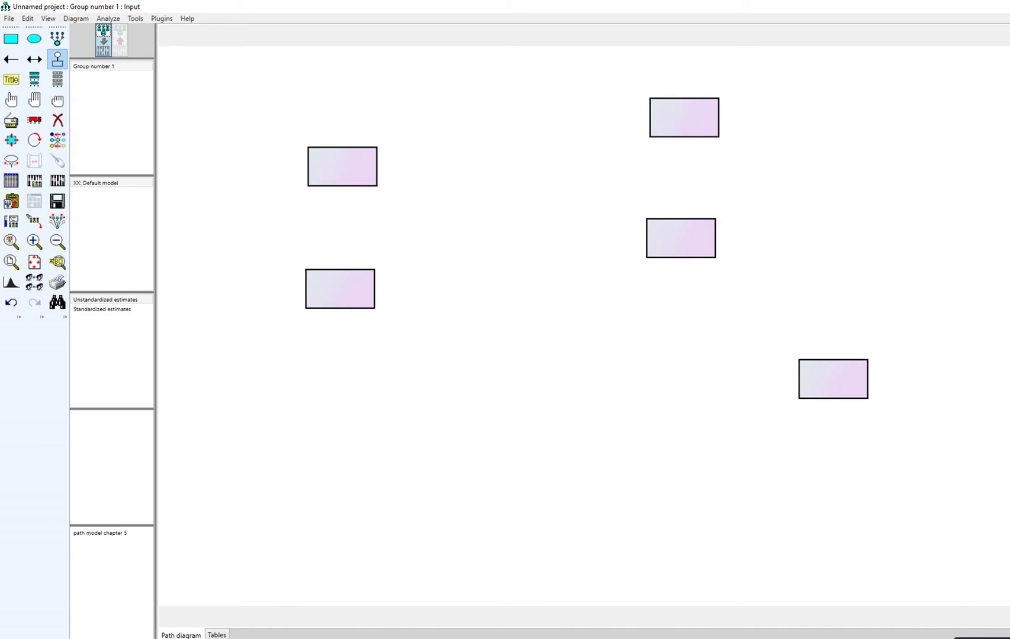
pyautogui.click(685, 117)
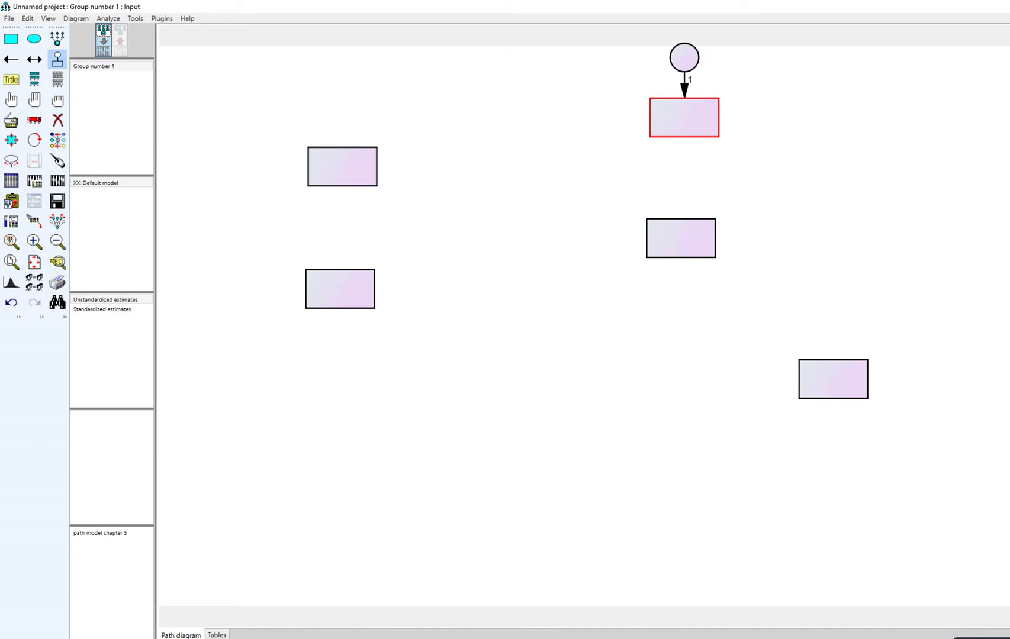
pyautogui.click(685, 117)
pyautogui.click(684, 118)
pyautogui.click(684, 118)
pyautogui.click(685, 117)
pyautogui.click(684, 117)
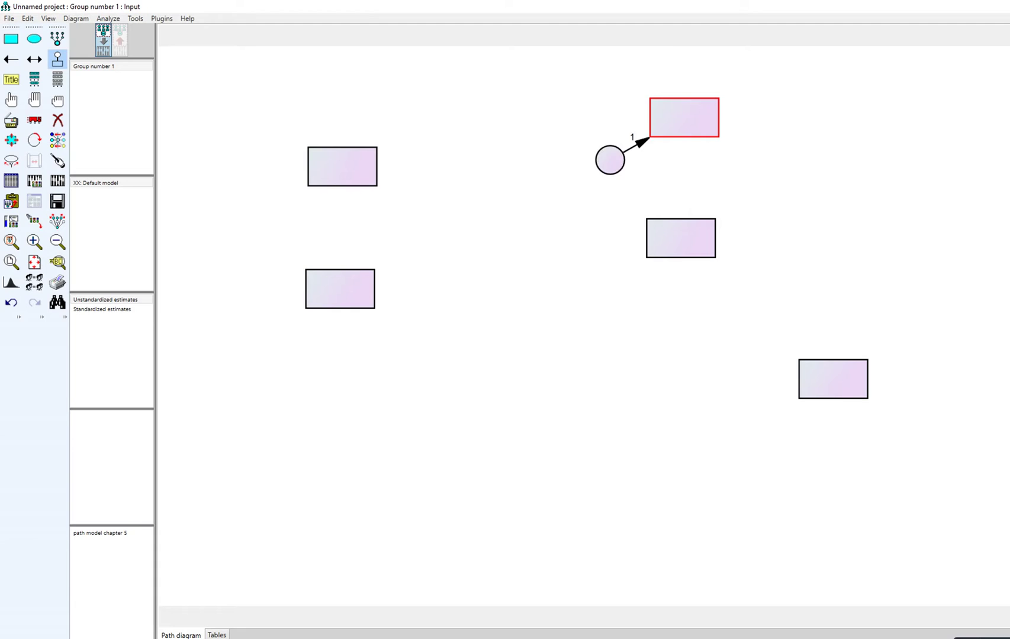
pyautogui.click(684, 117)
pyautogui.click(685, 117)
pyautogui.click(685, 117)
pyautogui.click(684, 117)
pyautogui.click(684, 117)
# Step: Add unique error variables to the middle-right and lower-right rectangles and rotate each one to its rectangle's right side
pyautogui.click(681, 238)
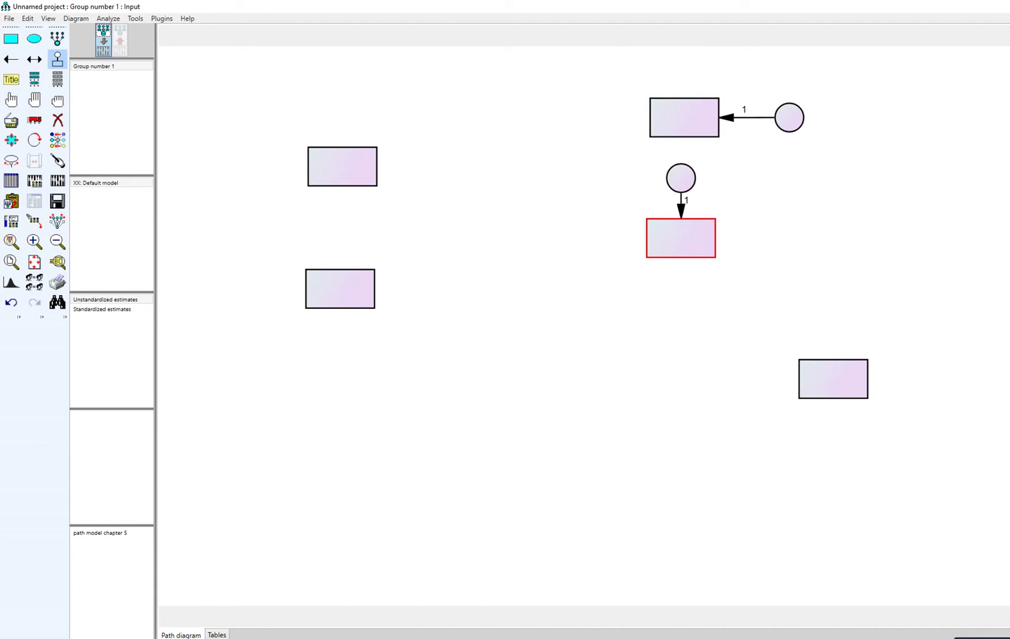
pyautogui.click(681, 238)
pyautogui.click(681, 238)
pyautogui.click(833, 379)
pyautogui.click(832, 379)
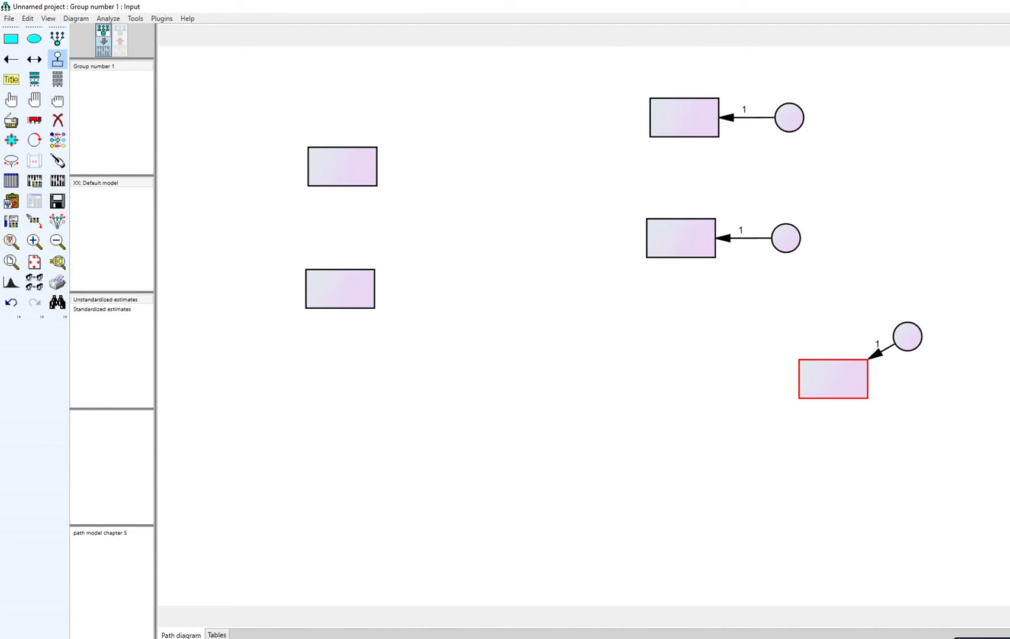
pyautogui.click(833, 379)
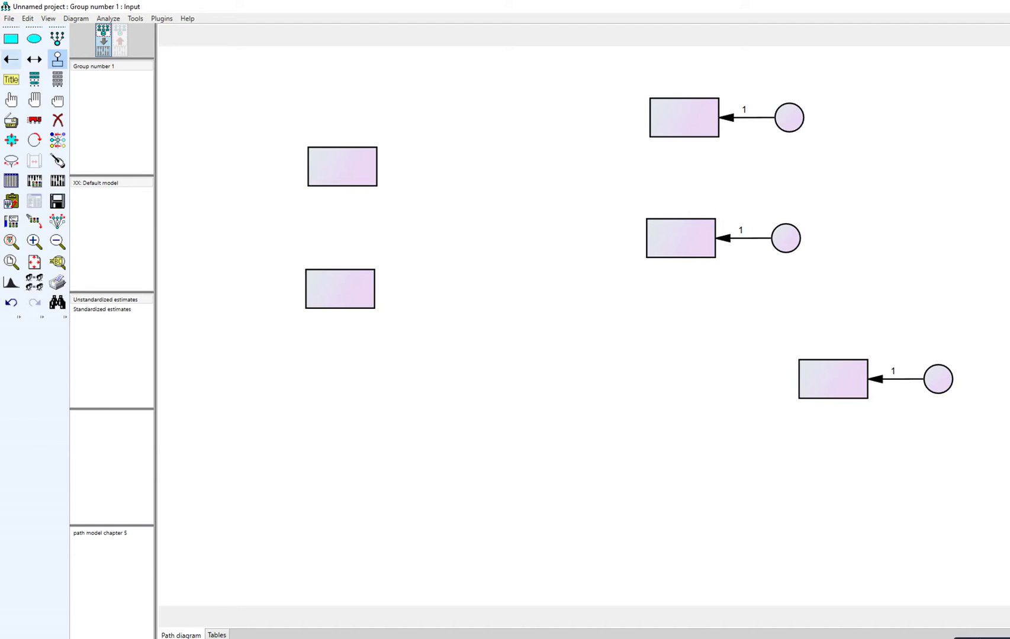
# Step: Draw one-way paths from the upper-left rectangle to the top-right and middle-right ones, and from the top-right to the middle-right rectangle
pyautogui.click(11, 58)
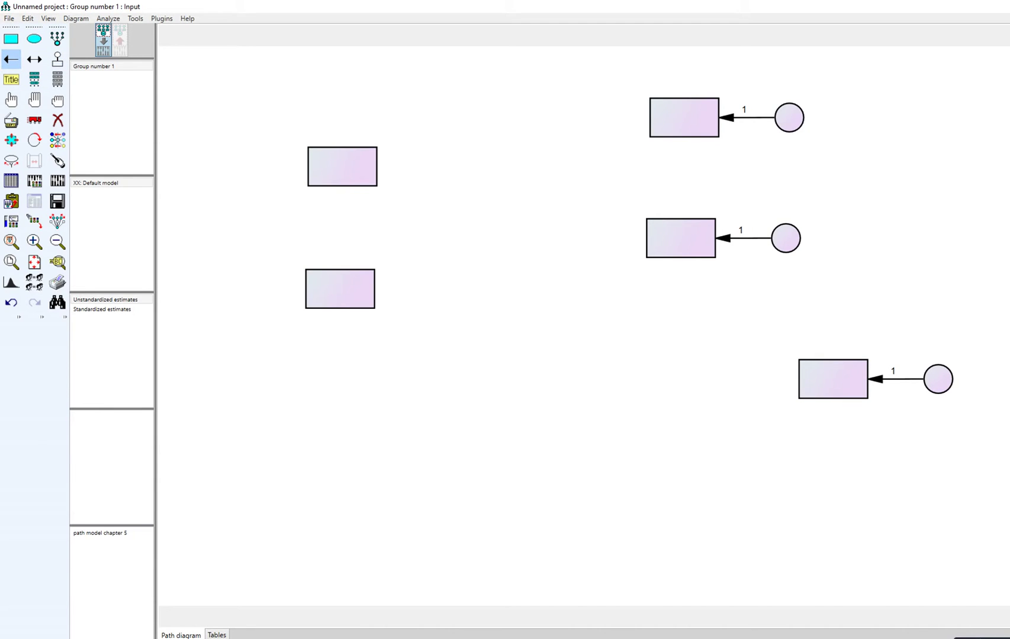
pyautogui.moveTo(342, 166)
pyautogui.mouseDown()
pyautogui.moveTo(525, 130)
pyautogui.moveTo(684, 117)
pyautogui.moveTo(682, 220)
pyautogui.mouseUp()
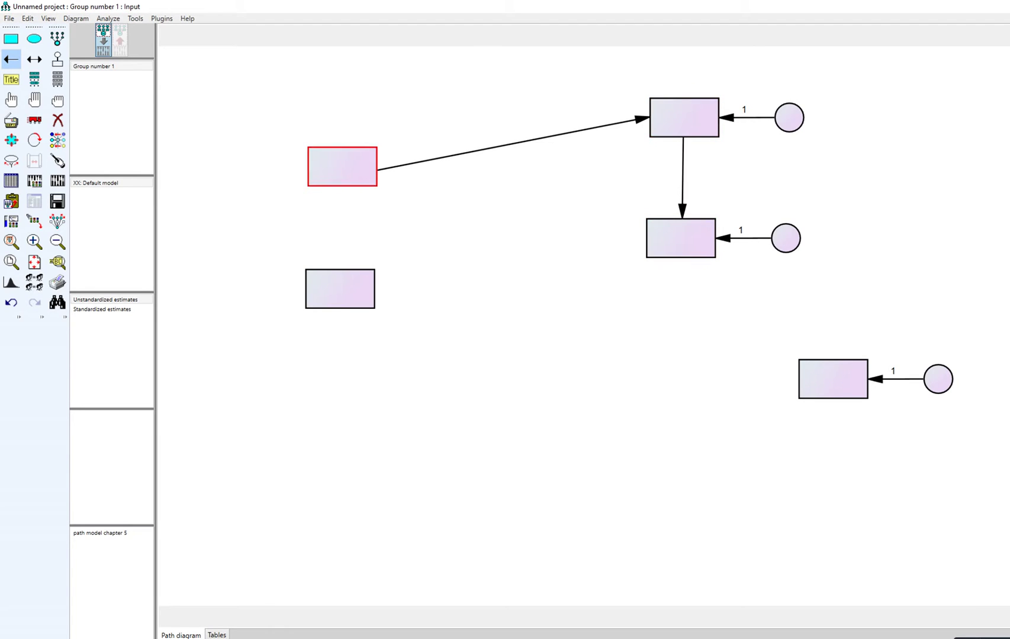
pyautogui.moveTo(342, 167); pyautogui.dragTo(651, 239)
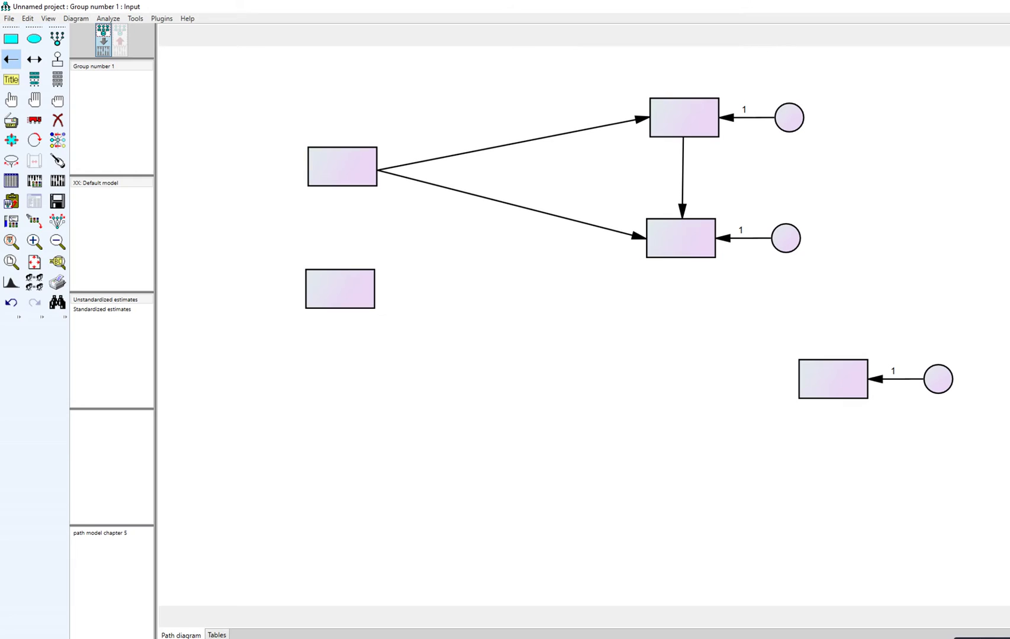
# Step: Draw one-way paths into the lower-right rectangle from the top-right, middle-right and lower-left rectangles
pyautogui.moveTo(684, 117); pyautogui.dragTo(831, 370)
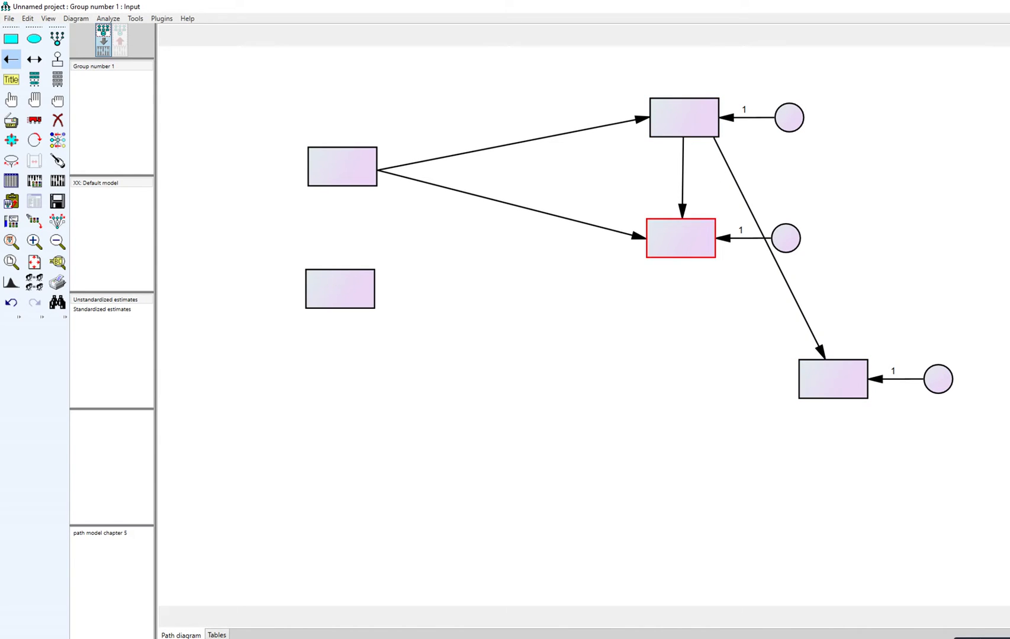
pyautogui.moveTo(680, 238); pyautogui.dragTo(834, 376)
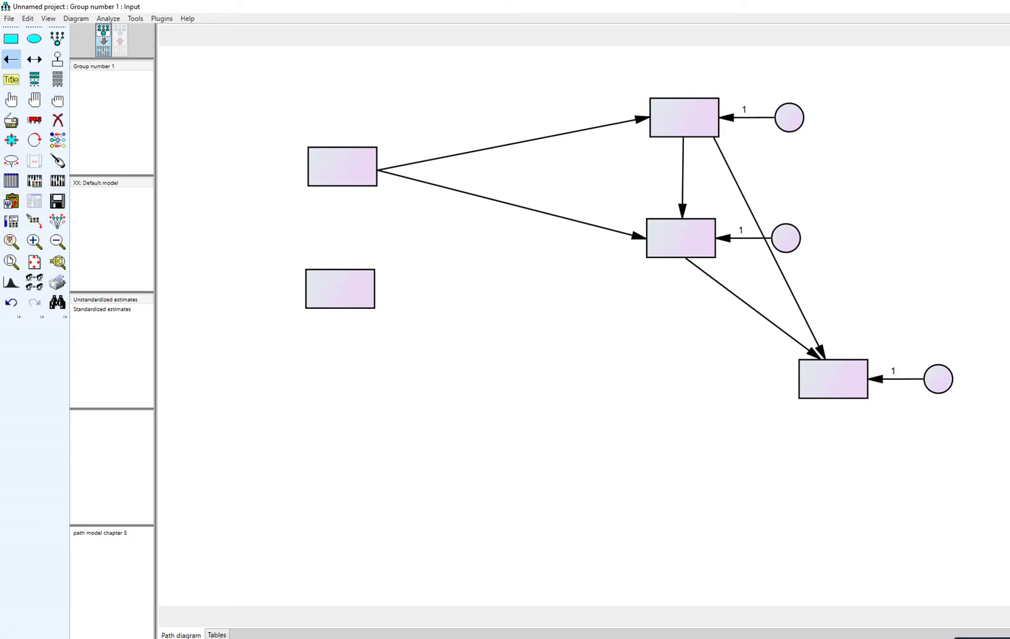
pyautogui.moveTo(368, 289); pyautogui.dragTo(805, 382)
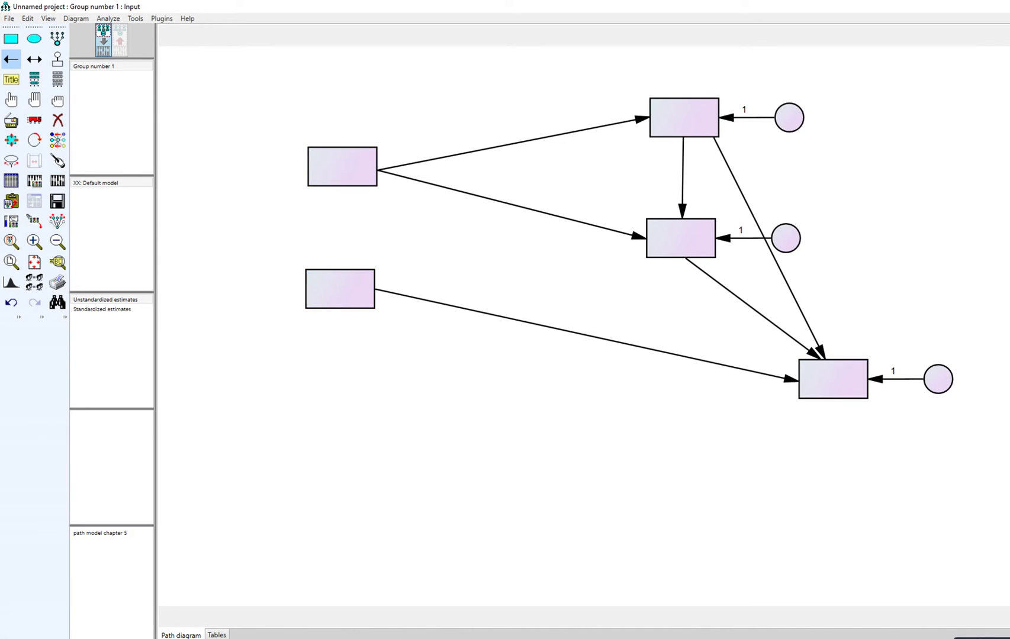
# Step: Connect the two left-hand rectangles with a covariance arrow and compare the diagram with the union sentiment model in Figure 5.4
pyautogui.click(34, 59)
pyautogui.moveTo(340, 289); pyautogui.dragTo(334, 169)
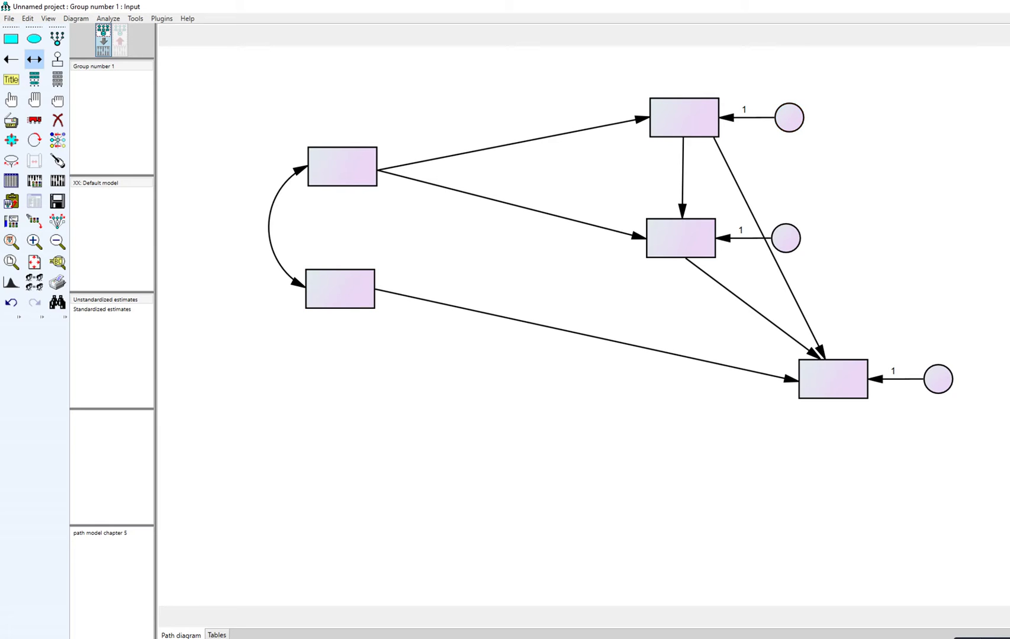
pyautogui.hotkey('alt', 'Tab')
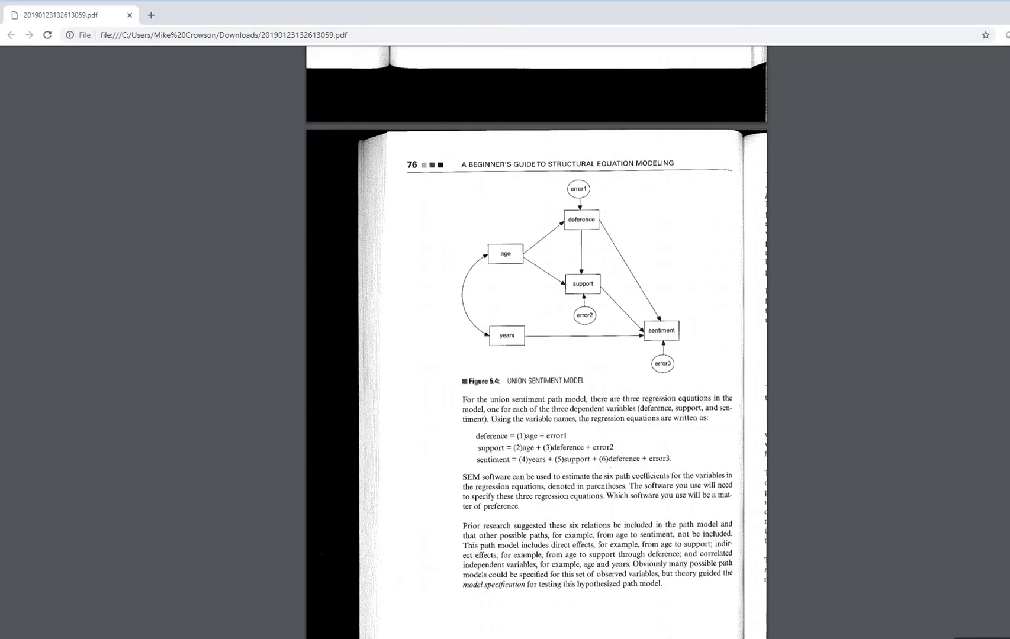
pyautogui.hotkey('alt', 'Tab')
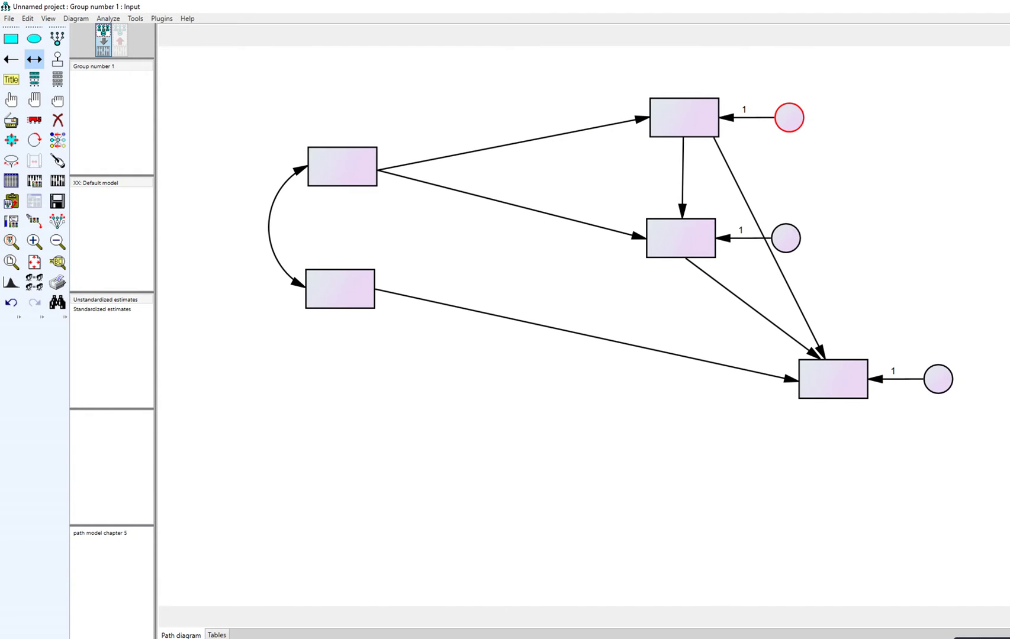
# Step: Name the three error variables d1, d2 and d3 from the top of the diagram downward
pyautogui.rightClick(789, 118)
pyautogui.click(829, 128)
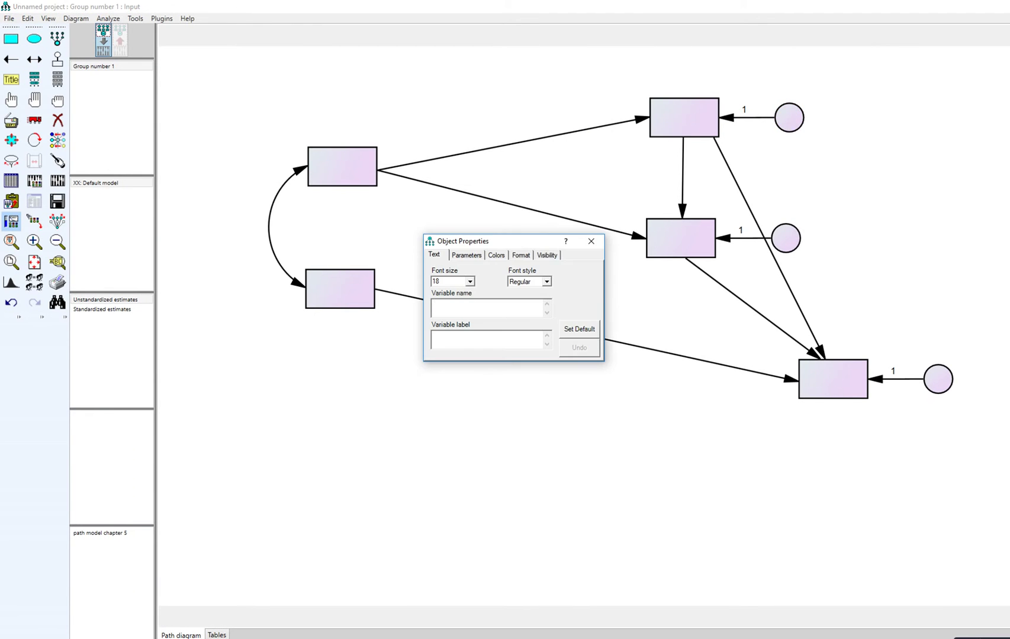
pyautogui.write('d1')
pyautogui.click(785, 238)
pyautogui.write('d2')
pyautogui.click(938, 379)
pyautogui.write('d3')
pyautogui.click(590, 241)
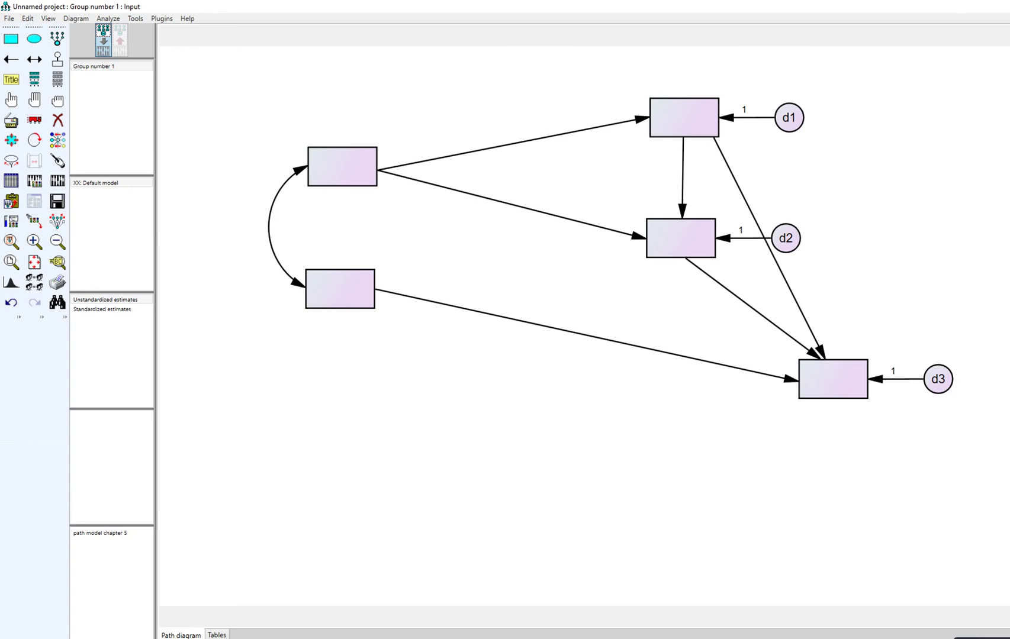
# Step: Check the variable names in Figure 5.4 and load "S&L 2016 chapter 5 path analysis covariance matrix example.sav" as Group number 1's data file
pyautogui.hotkey('alt', 'Tab')
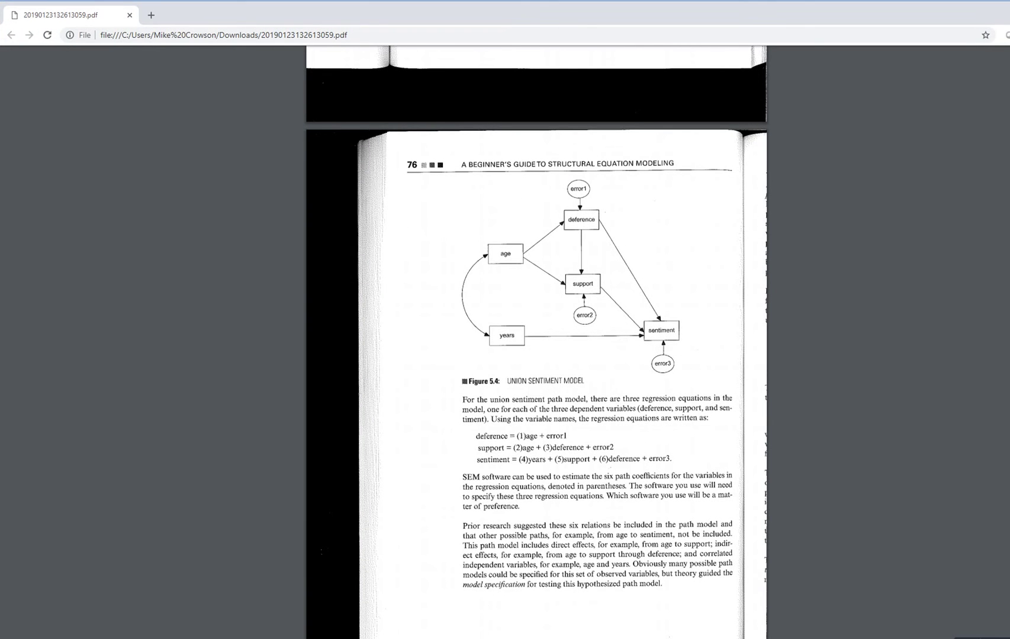
pyautogui.hotkey('alt', 'Tab')
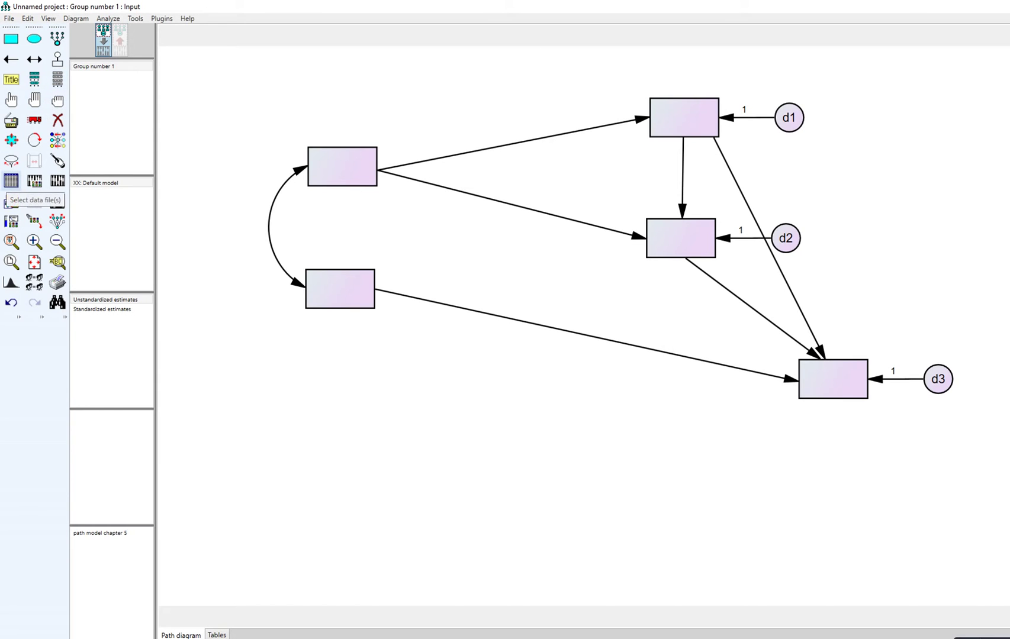
pyautogui.click(11, 180)
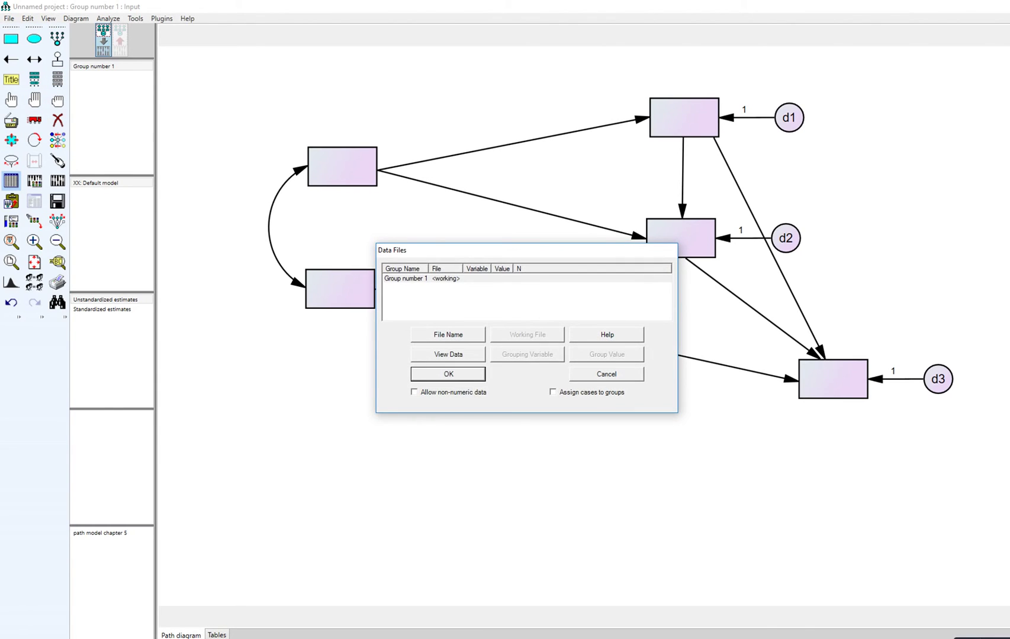
pyautogui.click(448, 335)
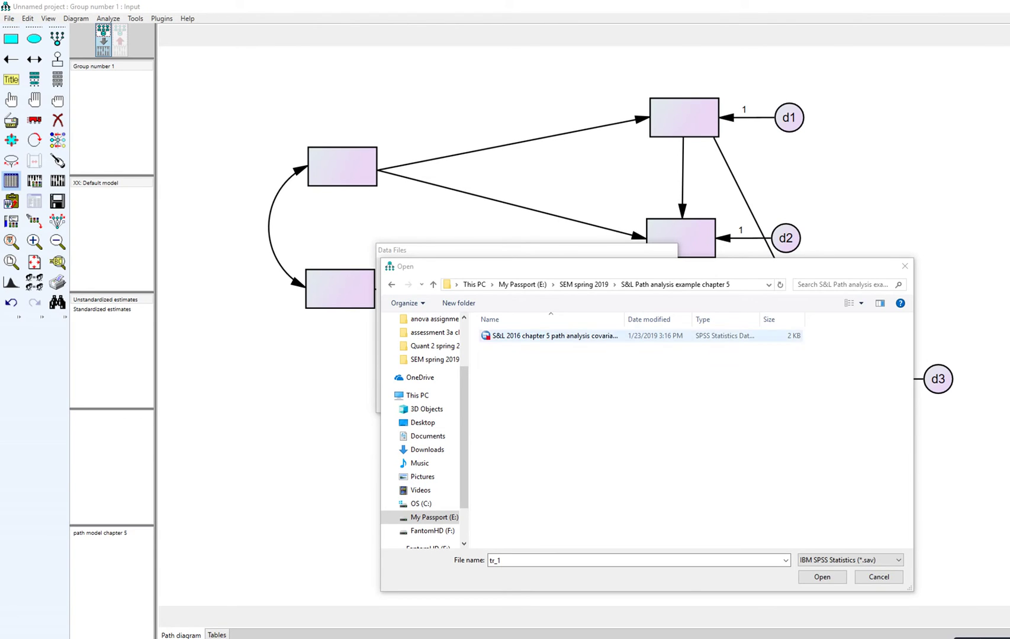
pyautogui.click(554, 336)
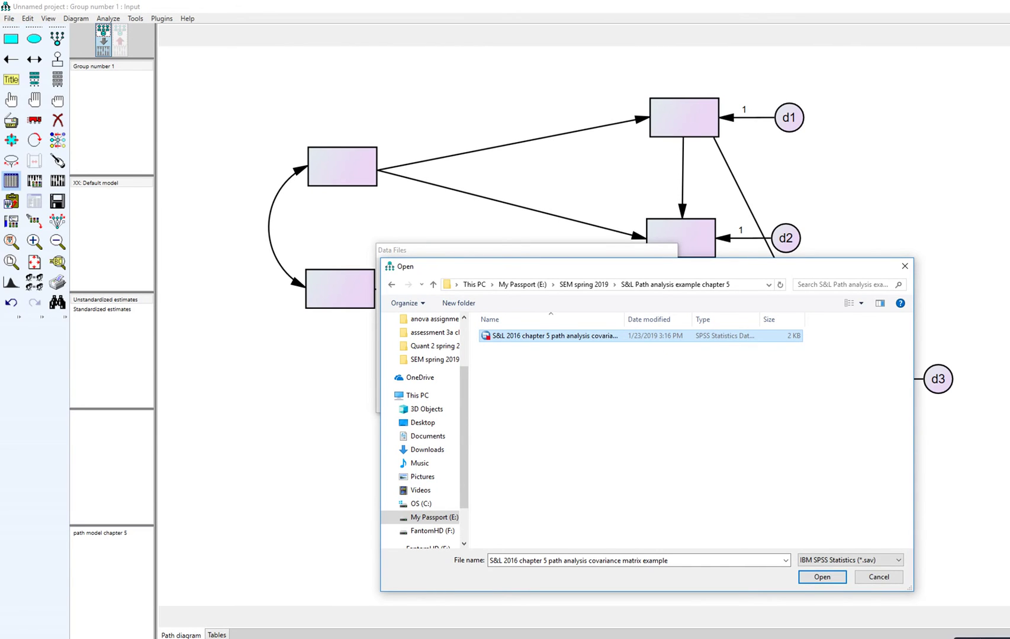
pyautogui.hotkey('alt', 'Tab')
pyautogui.hotkey('alt', 'Tab')
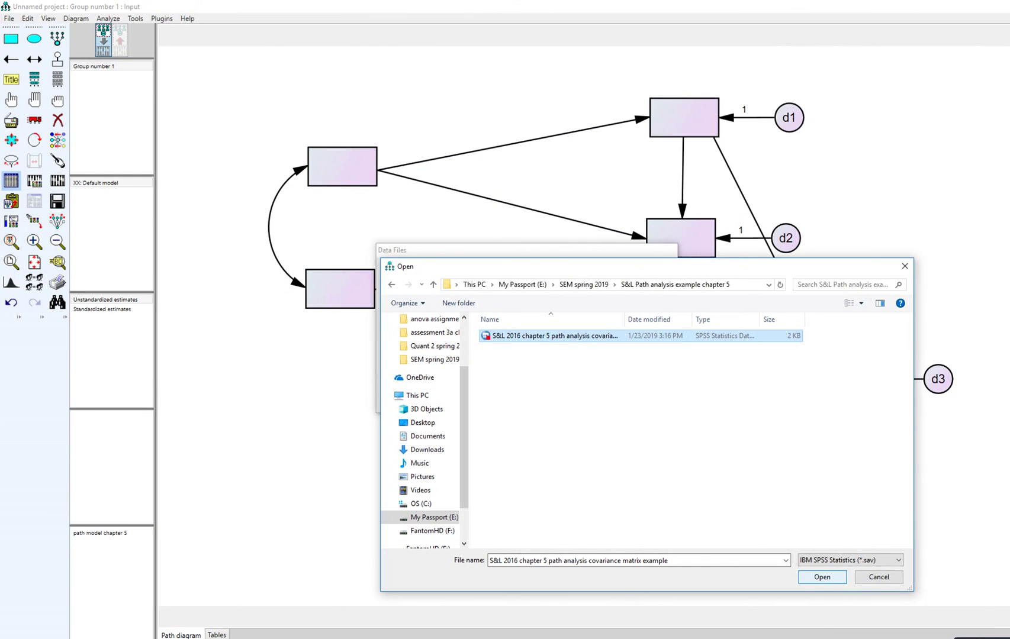
pyautogui.press('Return')
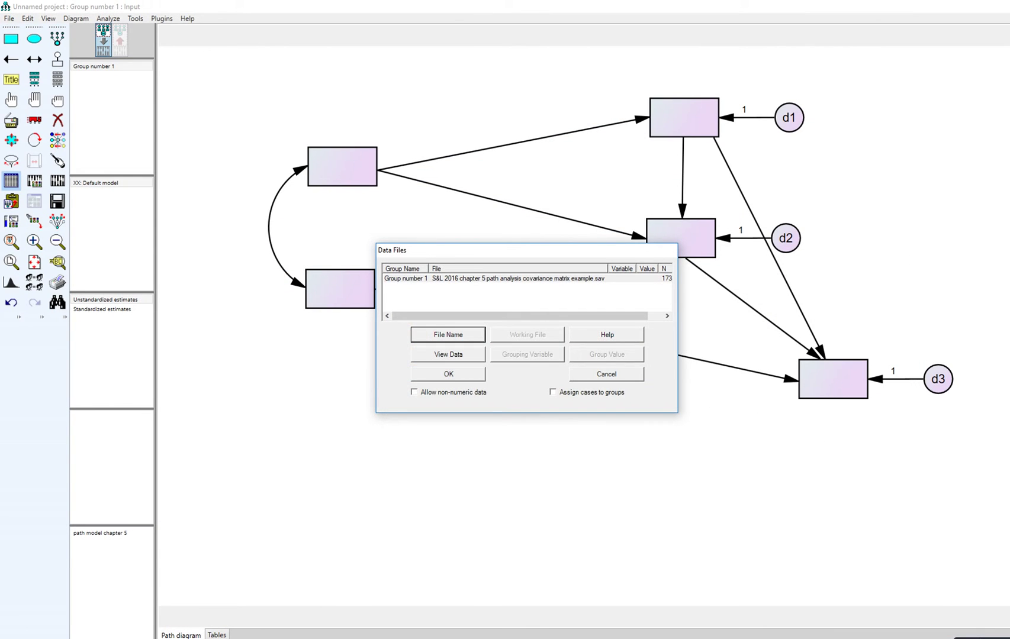
pyautogui.click(448, 374)
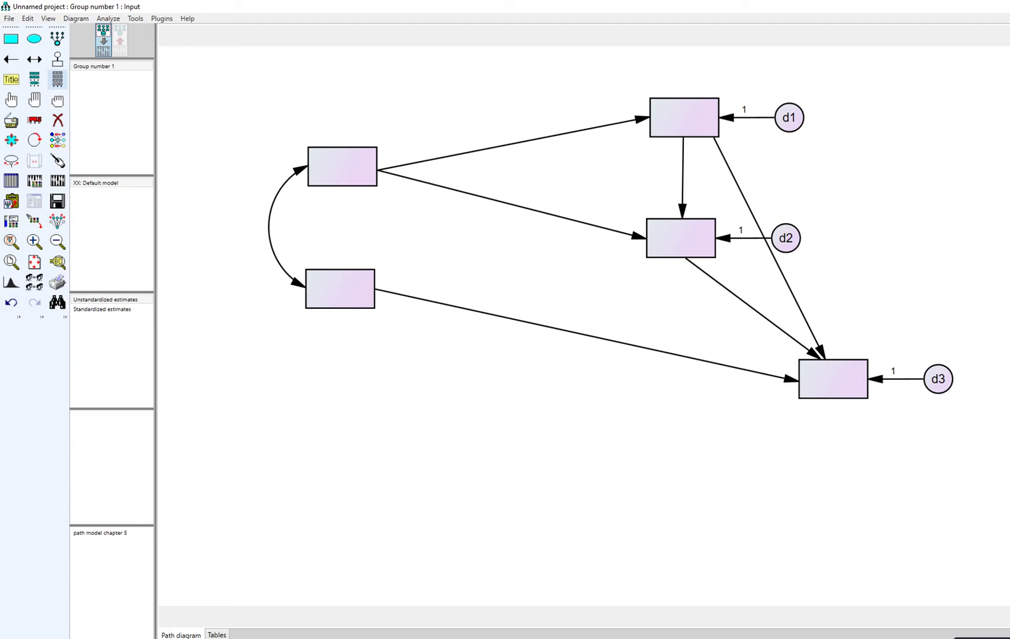
# Step: Assign the dataset variables age and years to the left rectangles, and deference, support and sentiment to the right rectangles from top to bottom
pyautogui.click(57, 79)
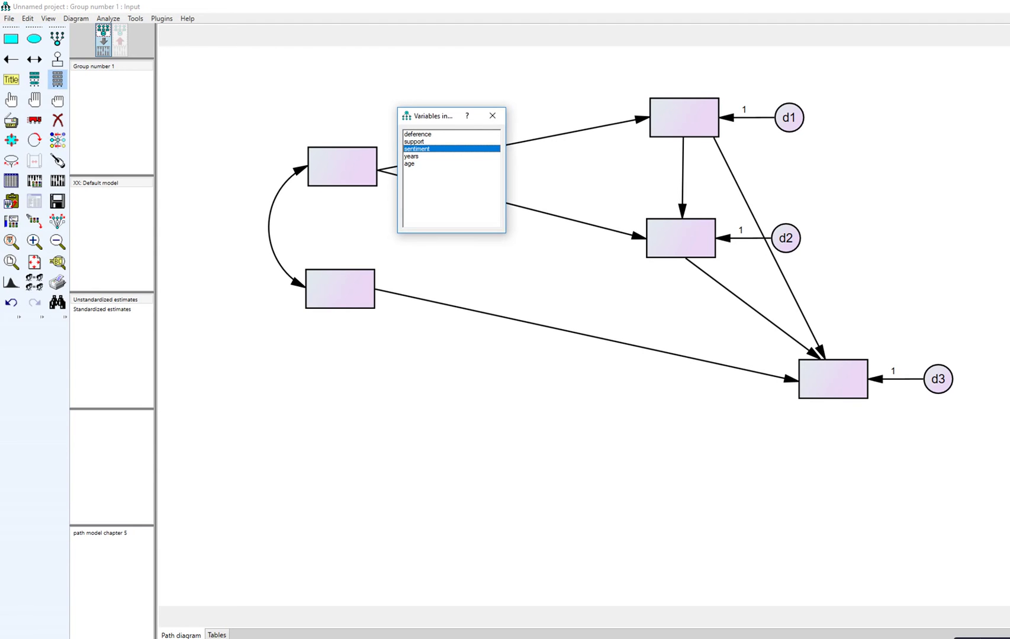
pyautogui.moveTo(435, 116); pyautogui.dragTo(445, 74)
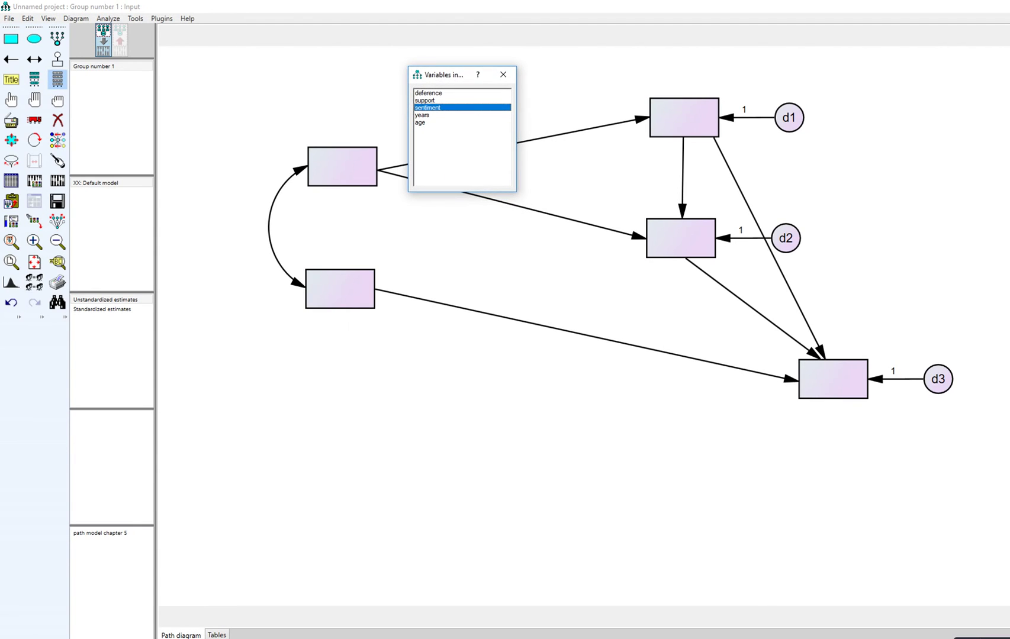
pyautogui.click(426, 122)
pyautogui.moveTo(426, 122); pyautogui.dragTo(342, 166)
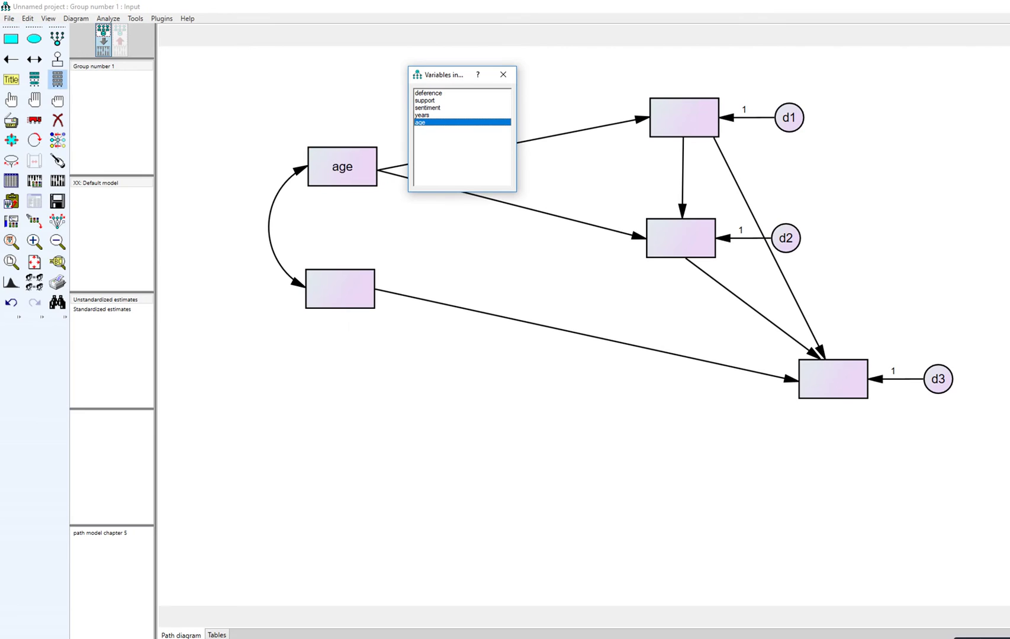
pyautogui.moveTo(422, 115); pyautogui.dragTo(340, 288)
pyautogui.click(428, 93)
pyautogui.moveTo(427, 93); pyautogui.dragTo(684, 117)
pyautogui.moveTo(425, 100); pyautogui.dragTo(680, 238)
pyautogui.moveTo(428, 107); pyautogui.dragTo(833, 379)
pyautogui.click(504, 74)
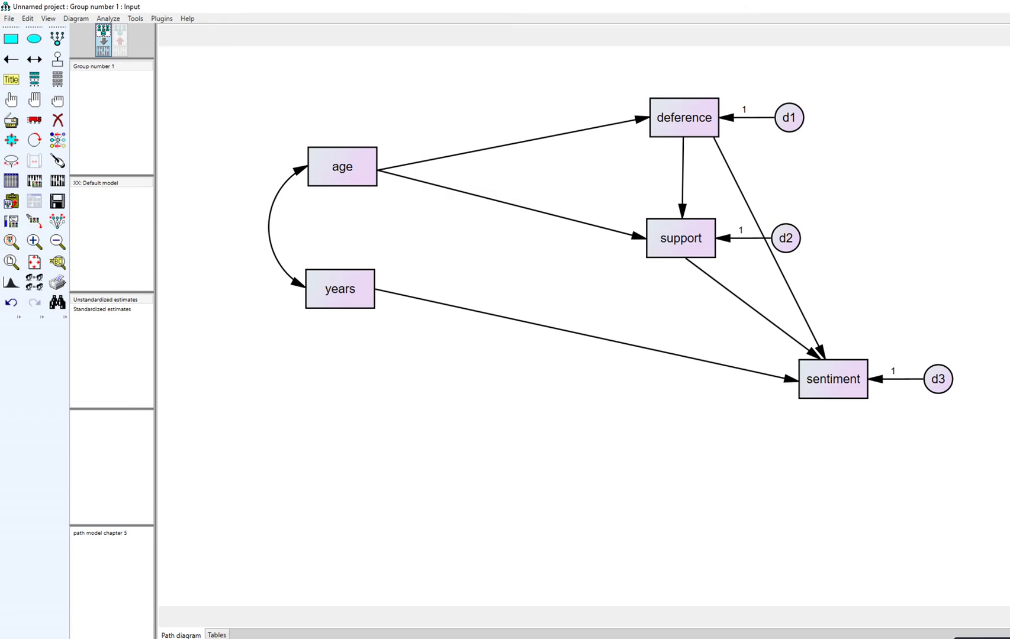
# Step: Include standardized estimates and squared multiple correlations in the analysis output, and calculate the estimates, saving the project as "path model chapter 5a"
pyautogui.click(35, 180)
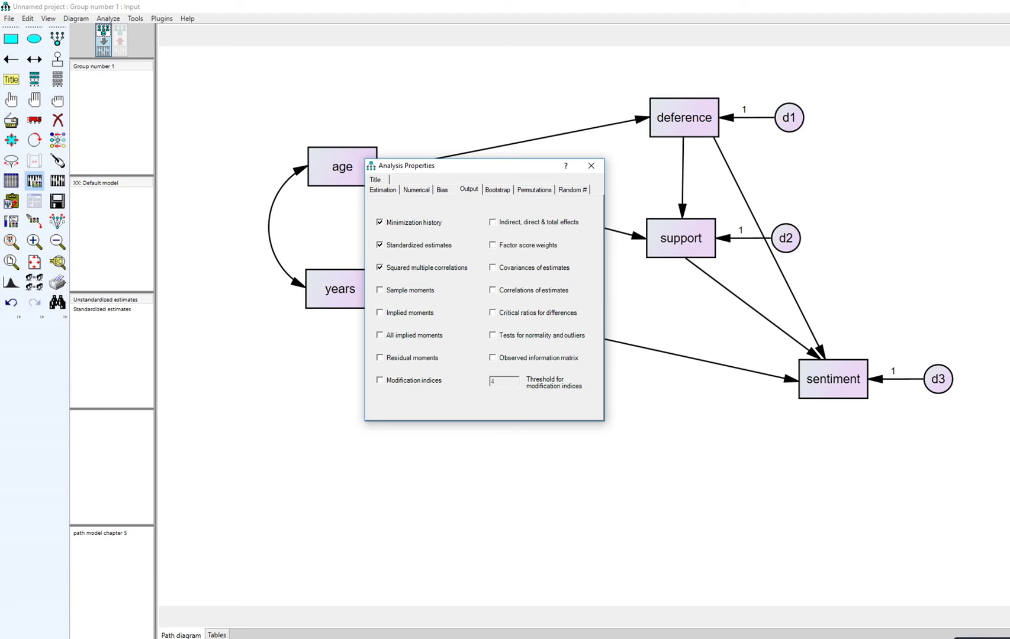
pyautogui.click(590, 166)
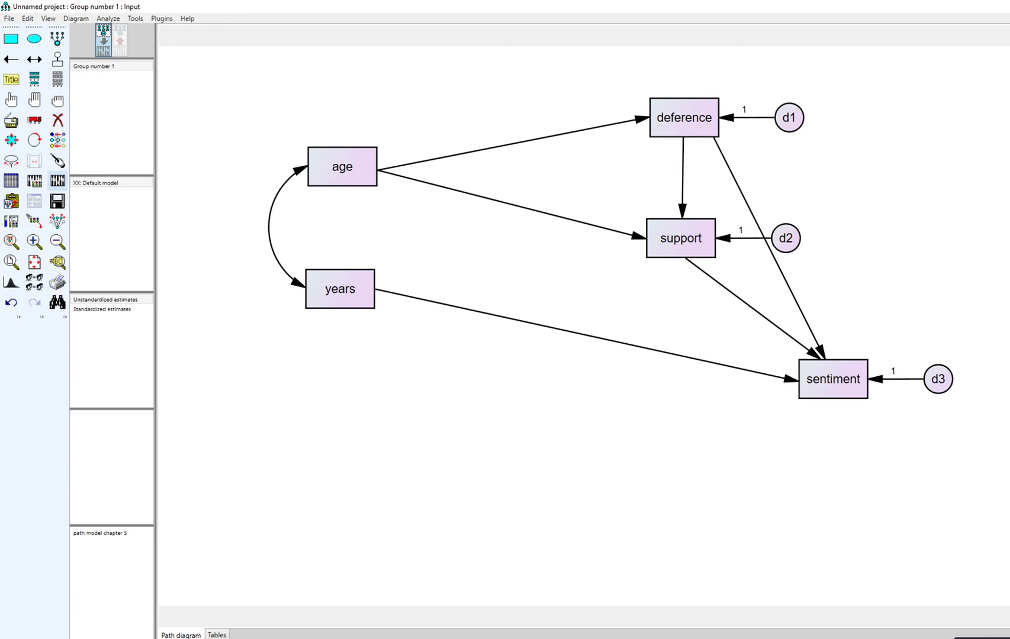
pyautogui.click(57, 181)
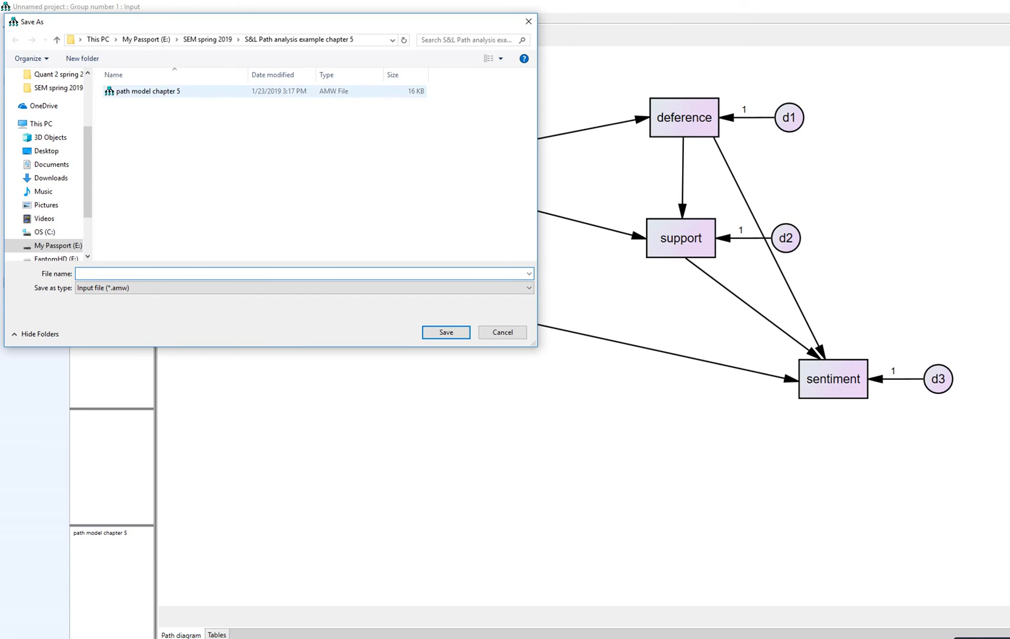
pyautogui.click(148, 91)
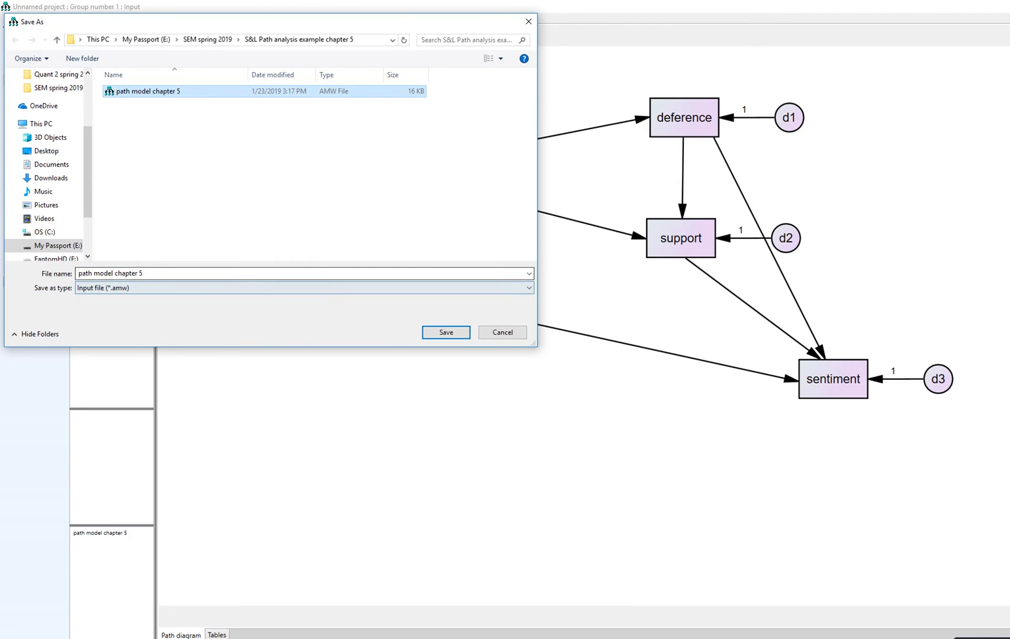
pyautogui.click(143, 273)
pyautogui.click(144, 273)
pyautogui.write('a')
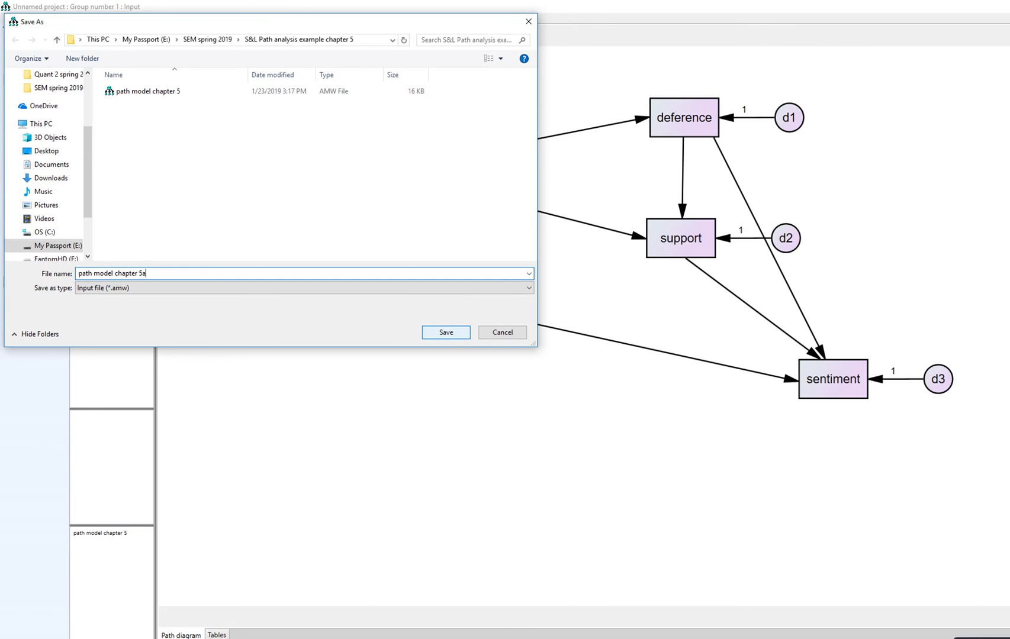
pyautogui.press('Return')
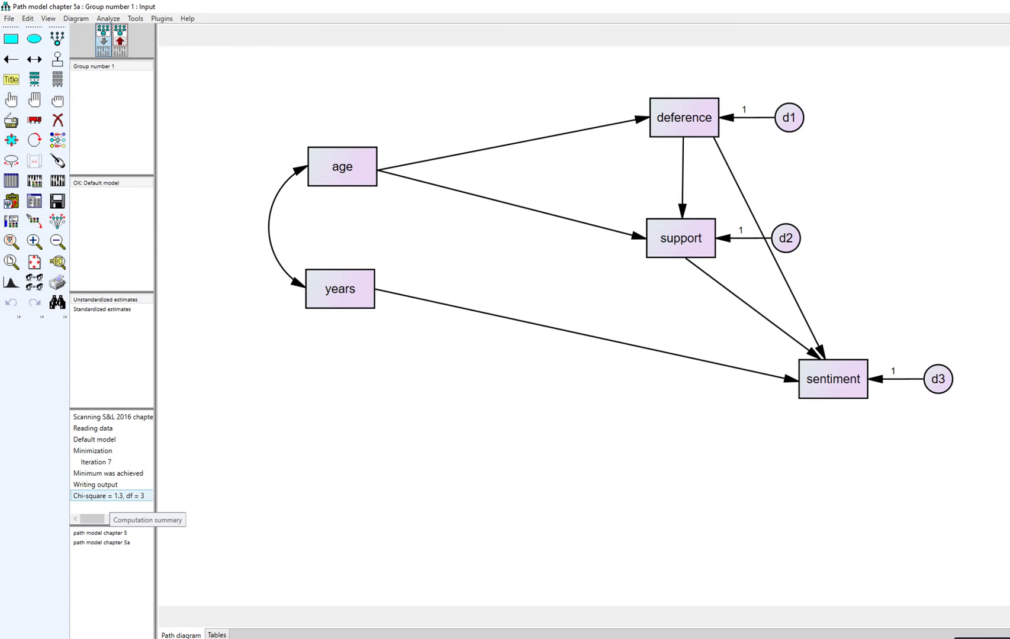
# Step: Open the text output and examine the Model Fit tables, including CMIN, GFI, baseline comparisons, RMSEA and AIC, in a widened window
pyautogui.click(35, 201)
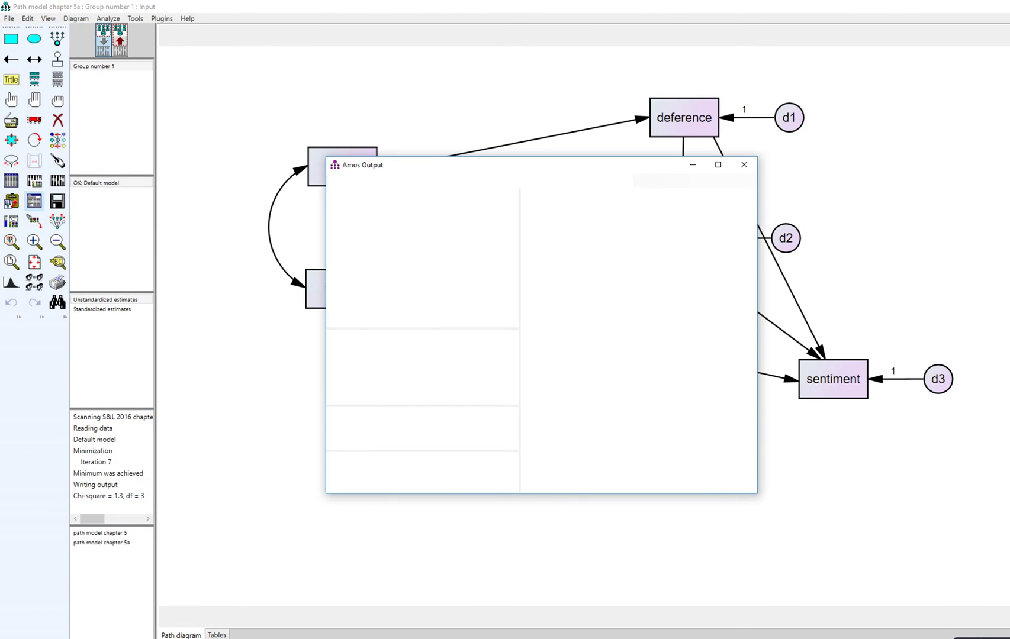
pyautogui.click(355, 264)
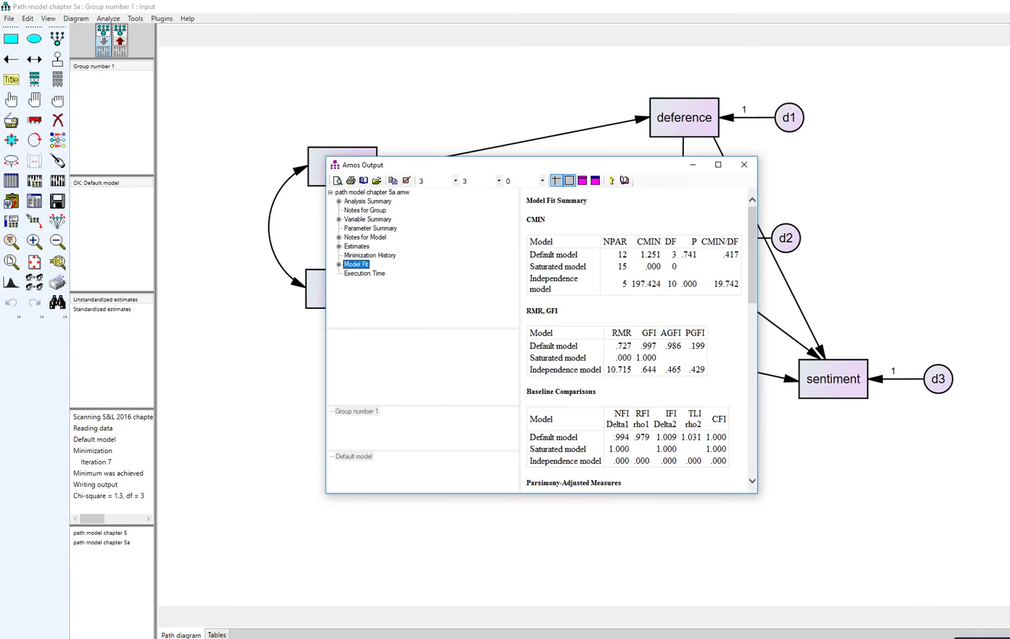
pyautogui.moveTo(757, 355); pyautogui.dragTo(914, 355)
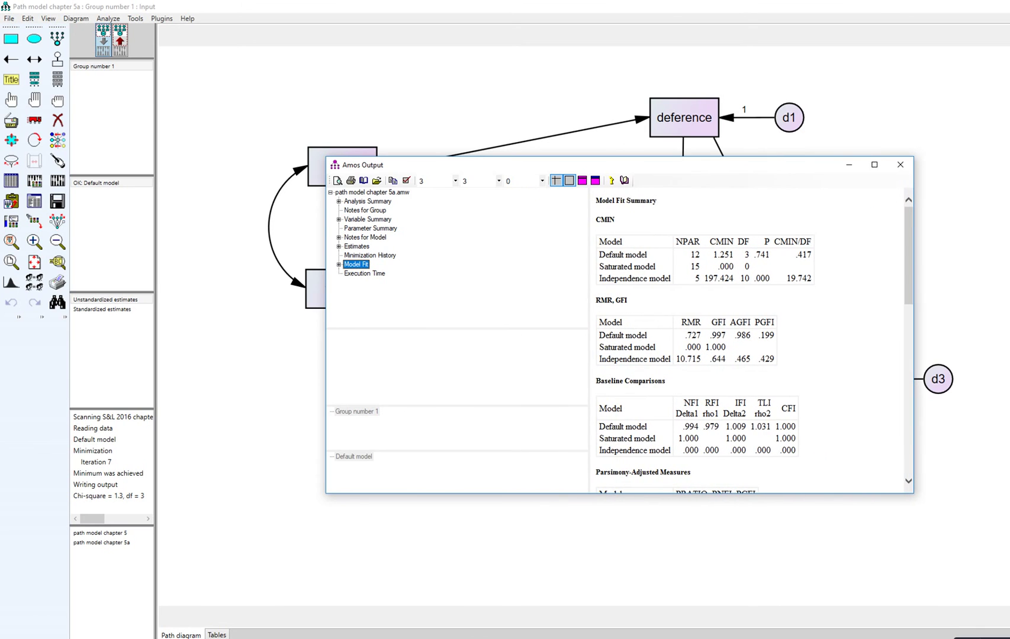
pyautogui.scroll(-10, 762, 255)
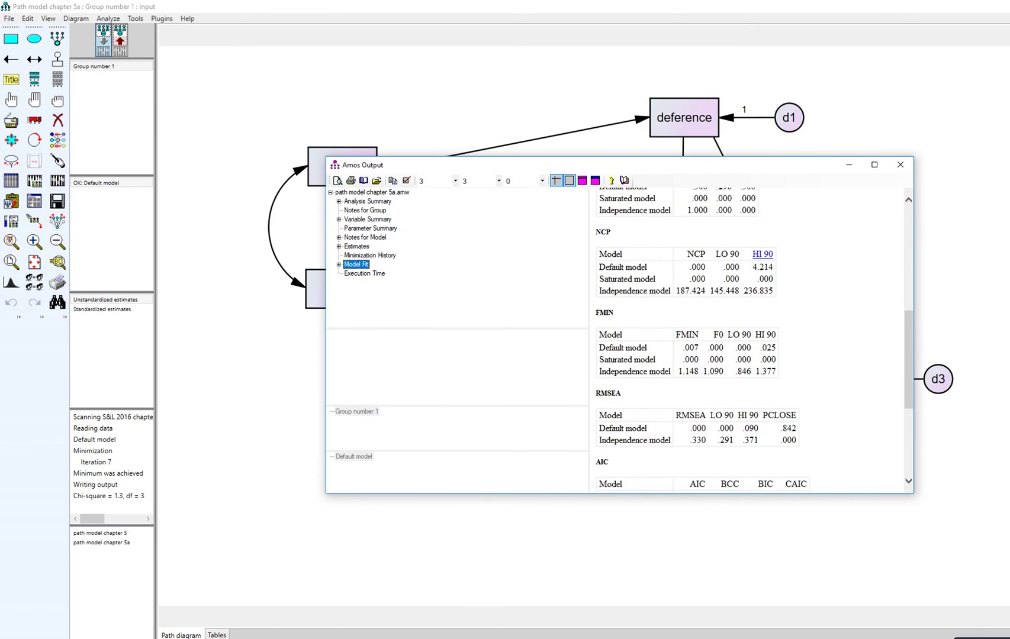
pyautogui.scroll(-7, 763, 255)
pyautogui.scroll(5, 698, 363)
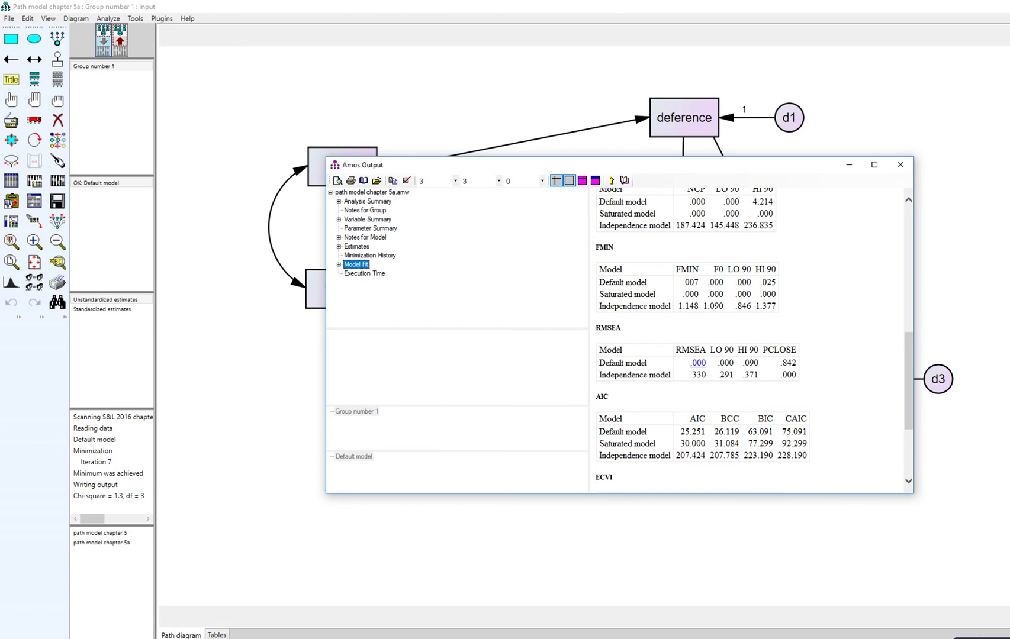
pyautogui.scroll(9, 698, 363)
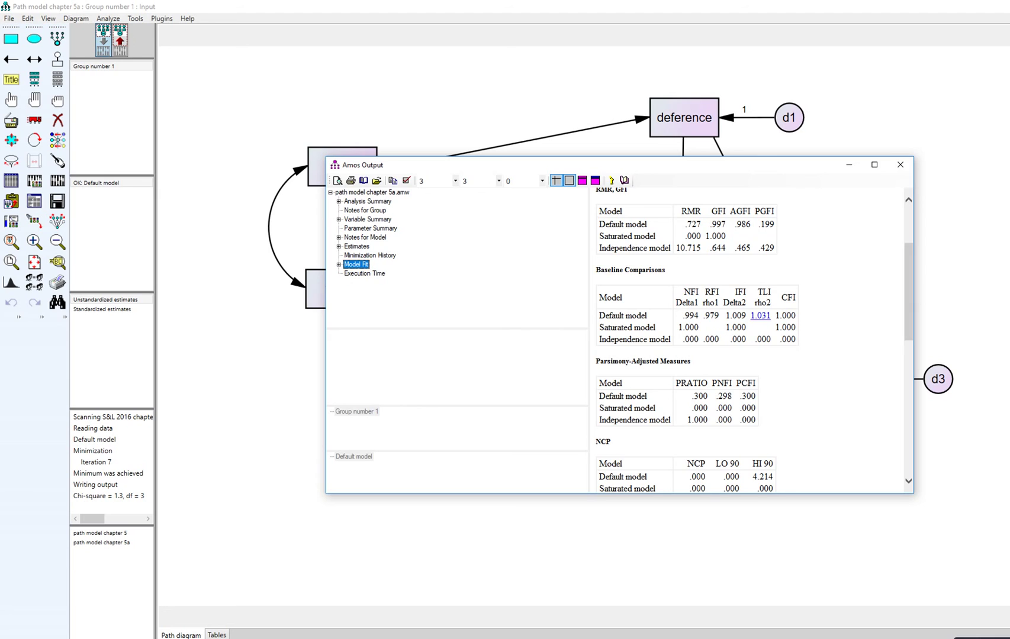
pyautogui.scroll(3, 760, 316)
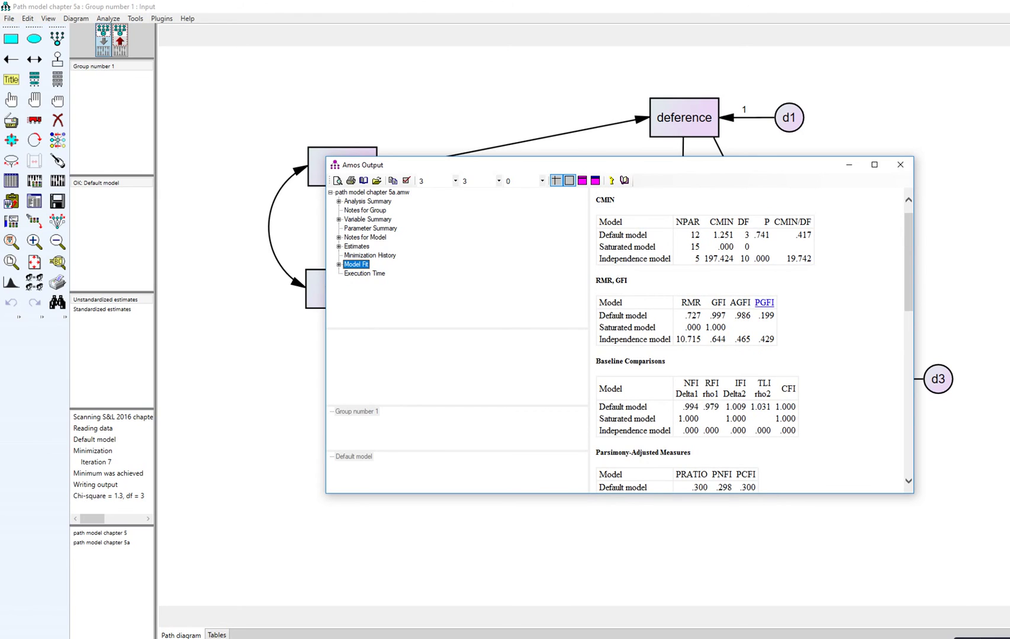
# Step: Review the Estimates output for regression weights, standardized weights, covariances, correlations and variances, and close the output
pyautogui.click(357, 246)
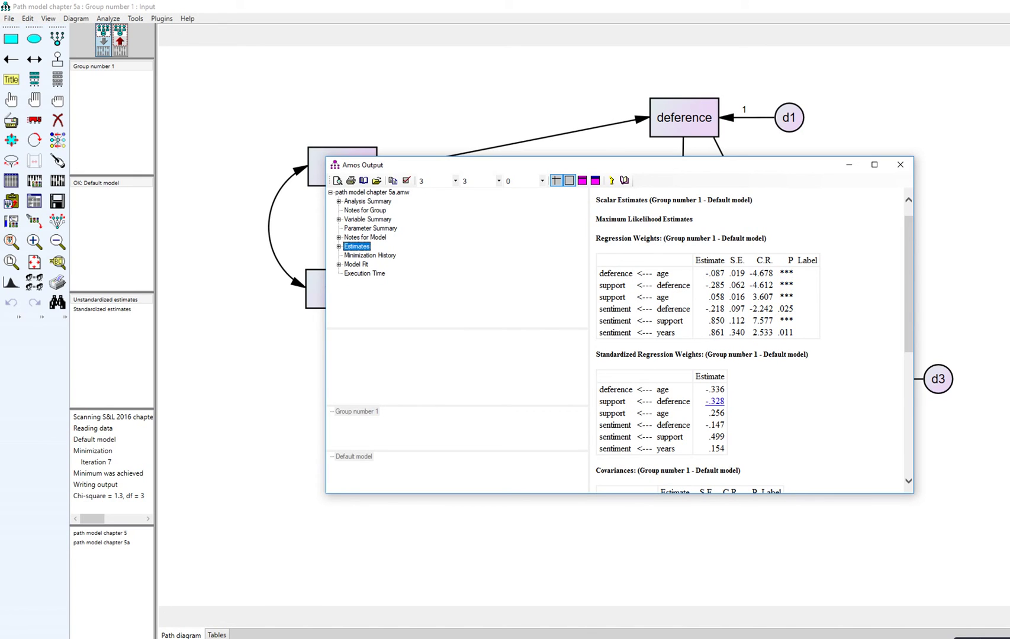
pyautogui.scroll(-4, 714, 401)
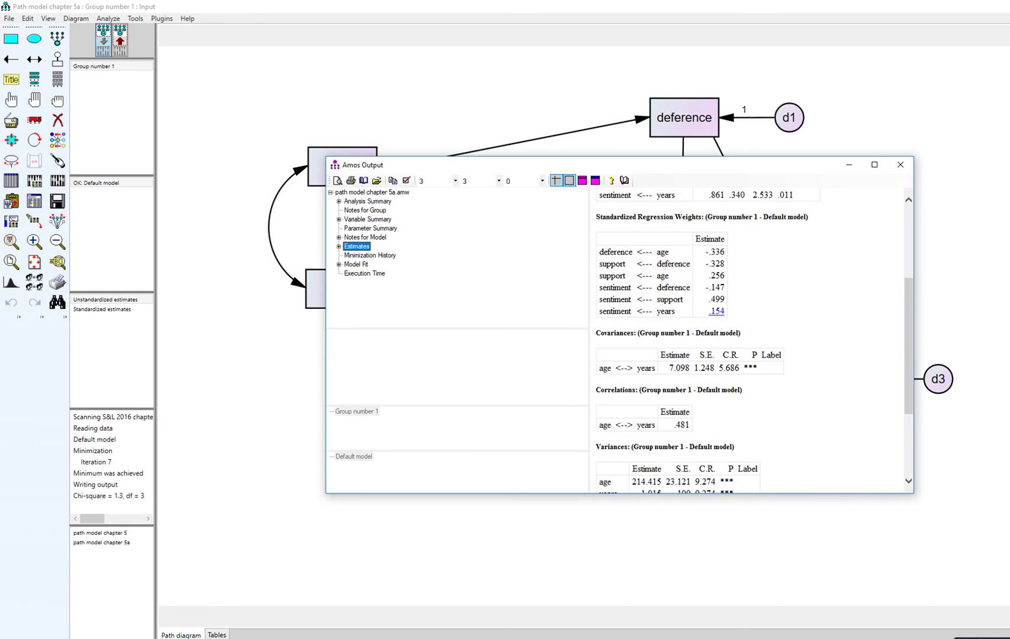
pyautogui.scroll(-2, 716, 311)
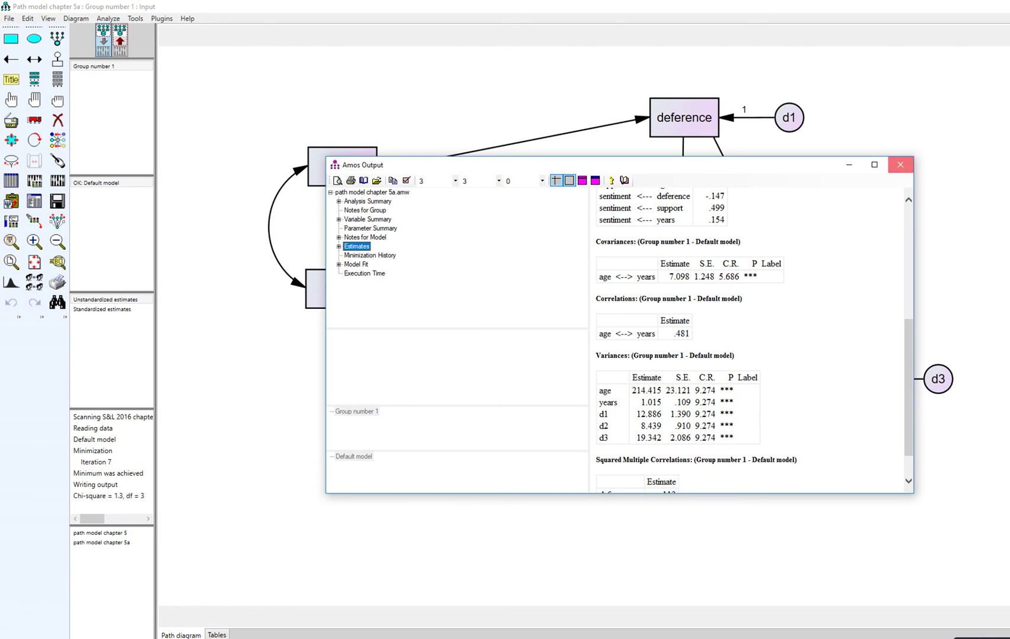
pyautogui.click(900, 165)
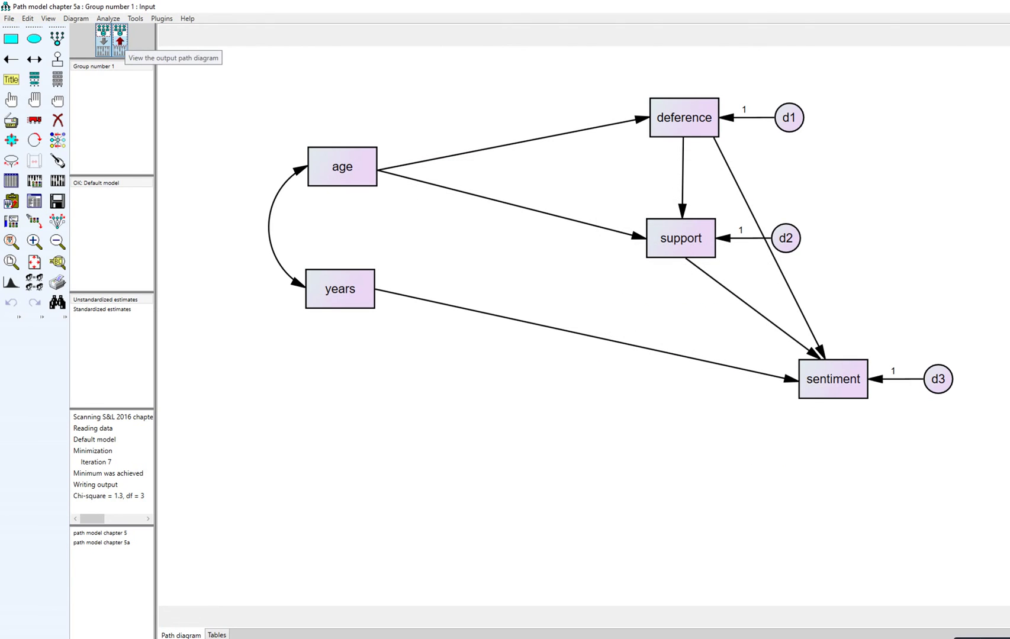
# Step: Show the output path diagram with the unstandardized estimates and switch it to the standardized estimates
pyautogui.click(120, 40)
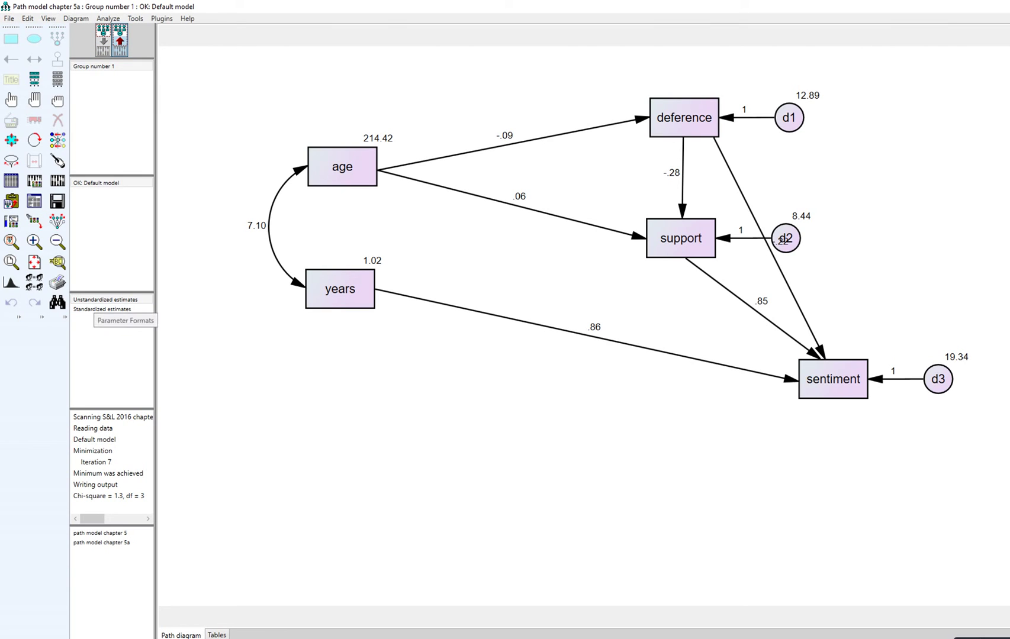
pyautogui.click(94, 299)
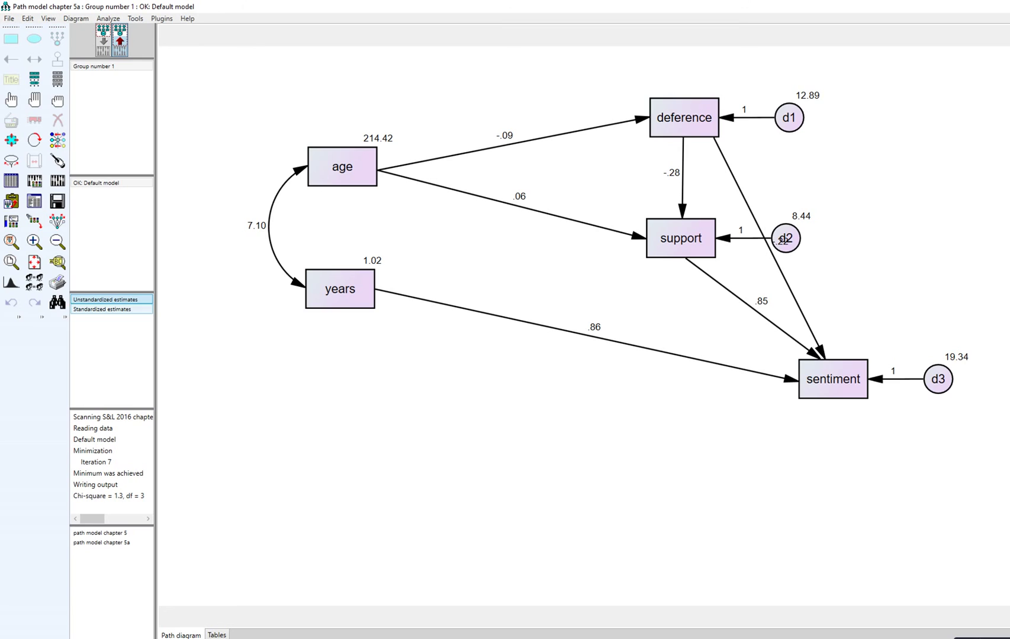
pyautogui.click(102, 309)
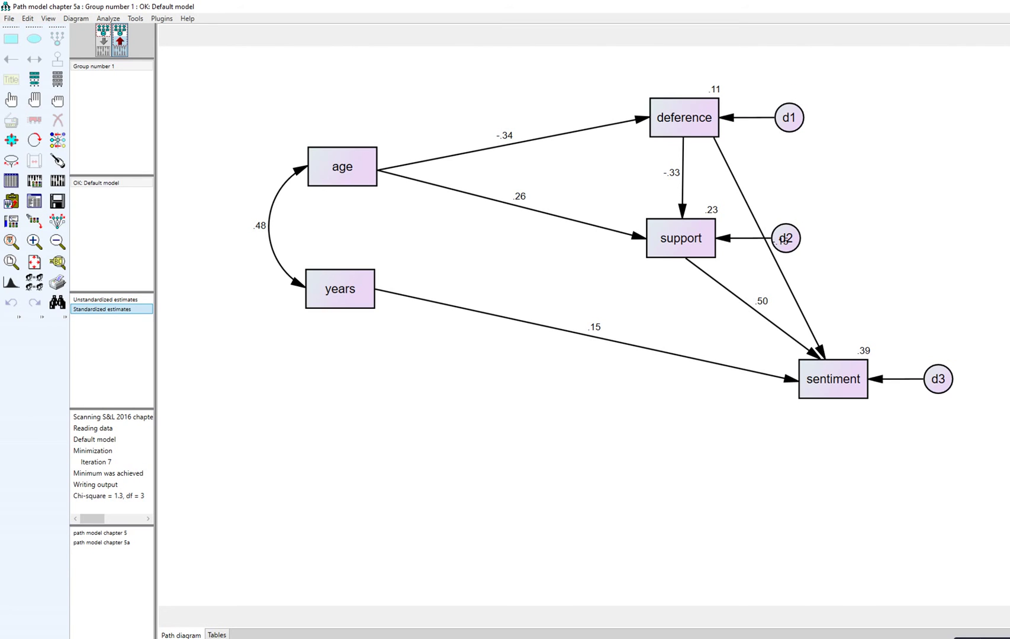